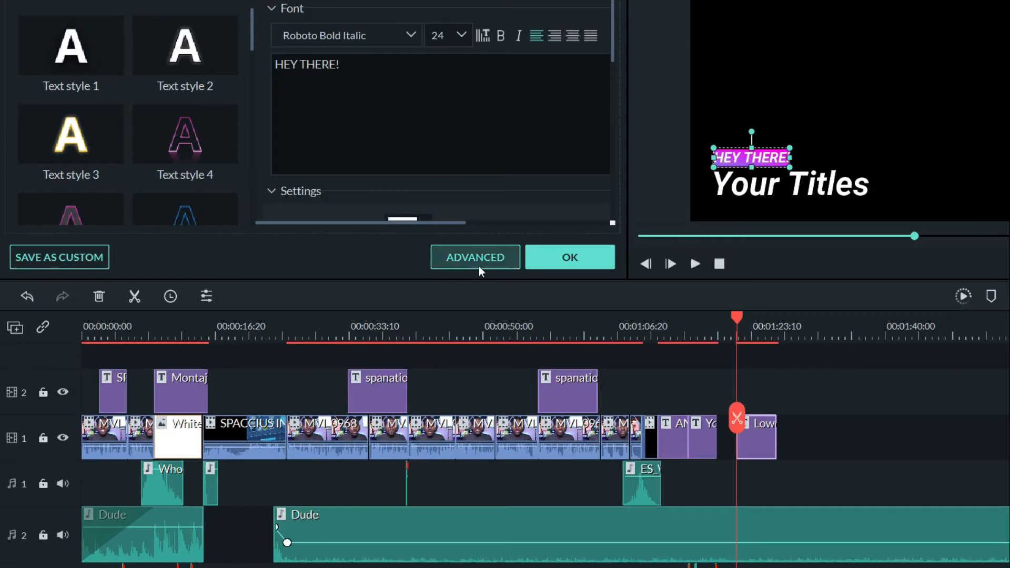
- Open the advanced text editor and delete the existing title text boxes and the preset video element
{"action": "left_click", "coordinate": [481, 265]}
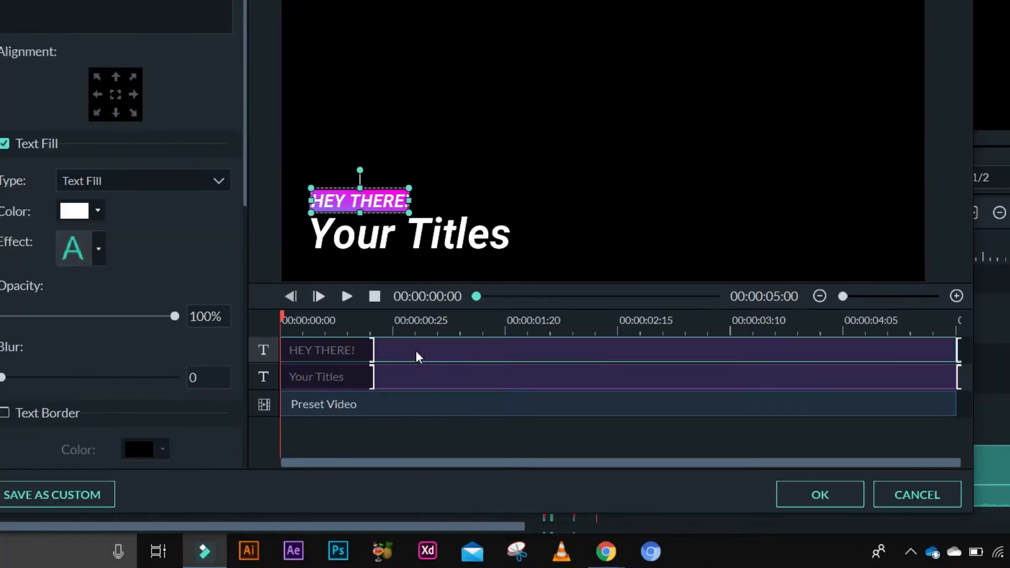
{"action": "key", "text": "Delete"}
{"action": "left_click", "coordinate": [412, 345]}
{"action": "key", "text": "Delete"}
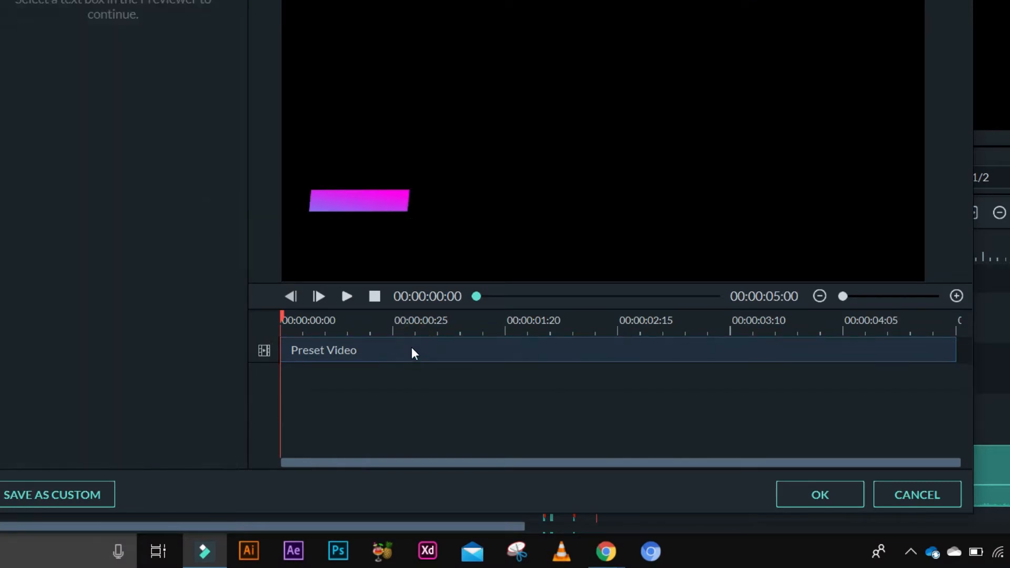
{"action": "left_click", "coordinate": [409, 348]}
{"action": "key", "text": "Delete"}
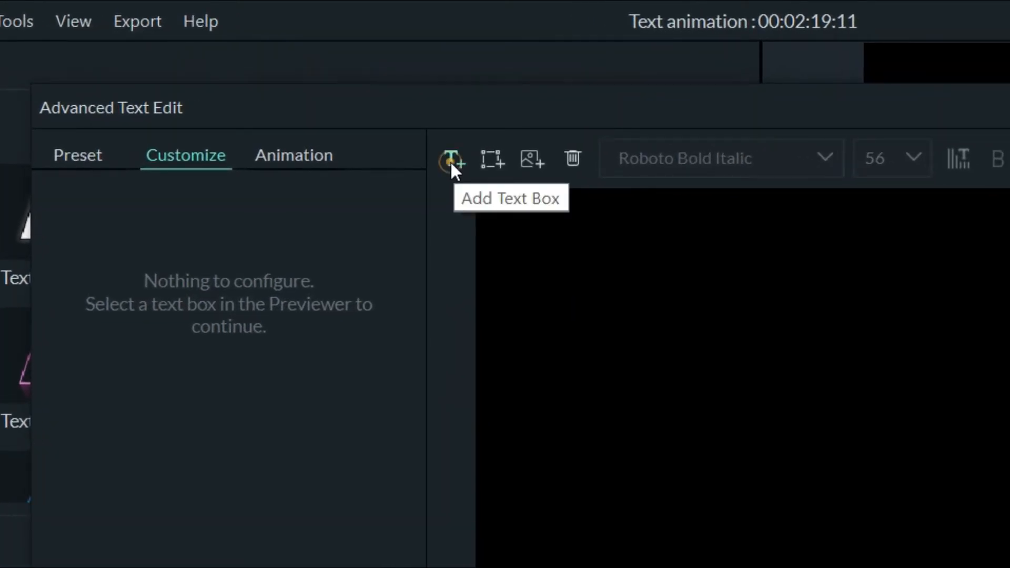
- Add a new text box and enter ANIME TÈKS
{"action": "left_click", "coordinate": [450, 163]}
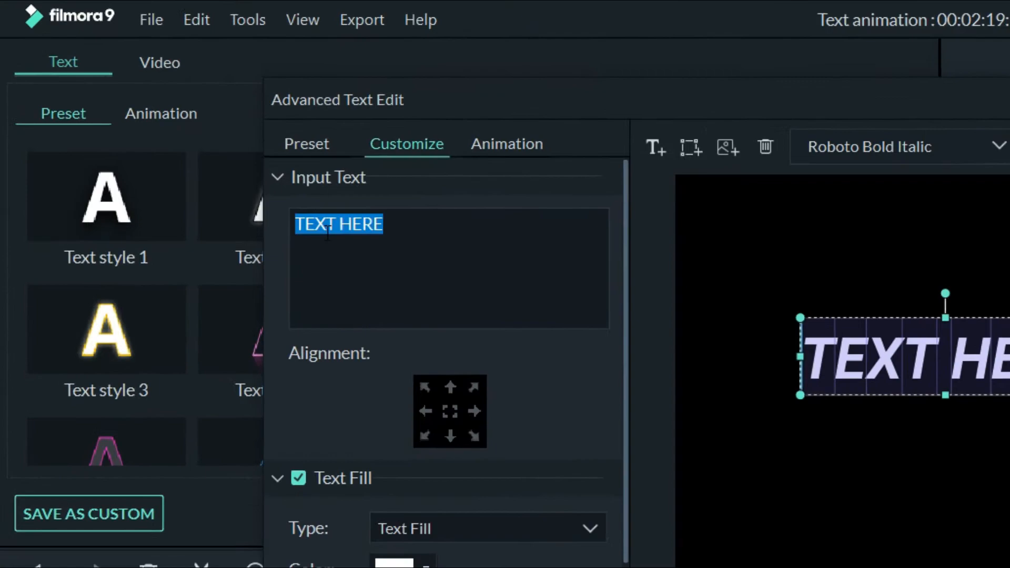
{"action": "type", "text": "ANIME TÈKS"}
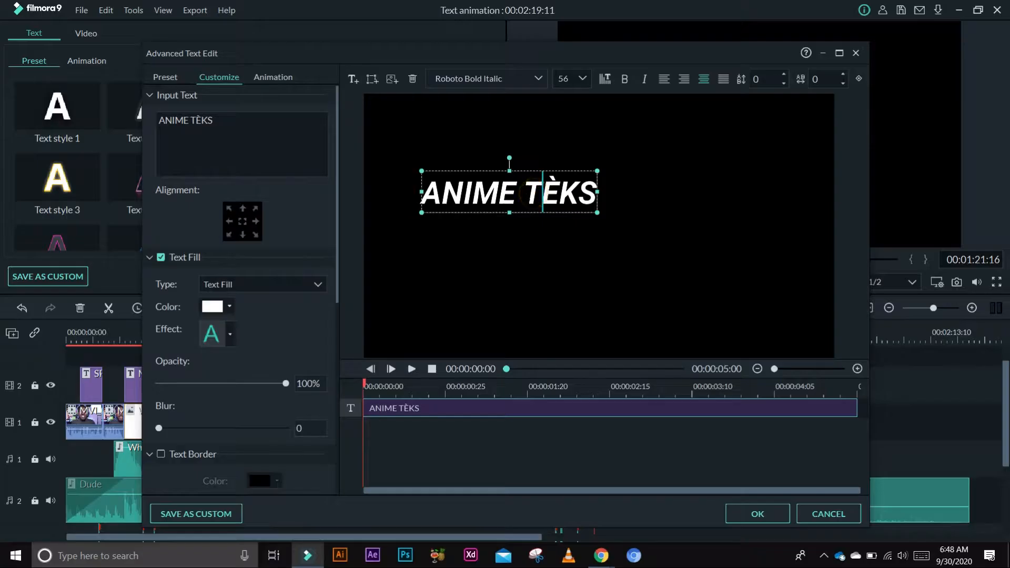
- Split the text into two lines, ANIME and TÈKS, and align it right
{"action": "left_click", "coordinate": [527, 195]}
{"action": "key", "text": "BackSpace"}
{"action": "key", "text": "Return"}
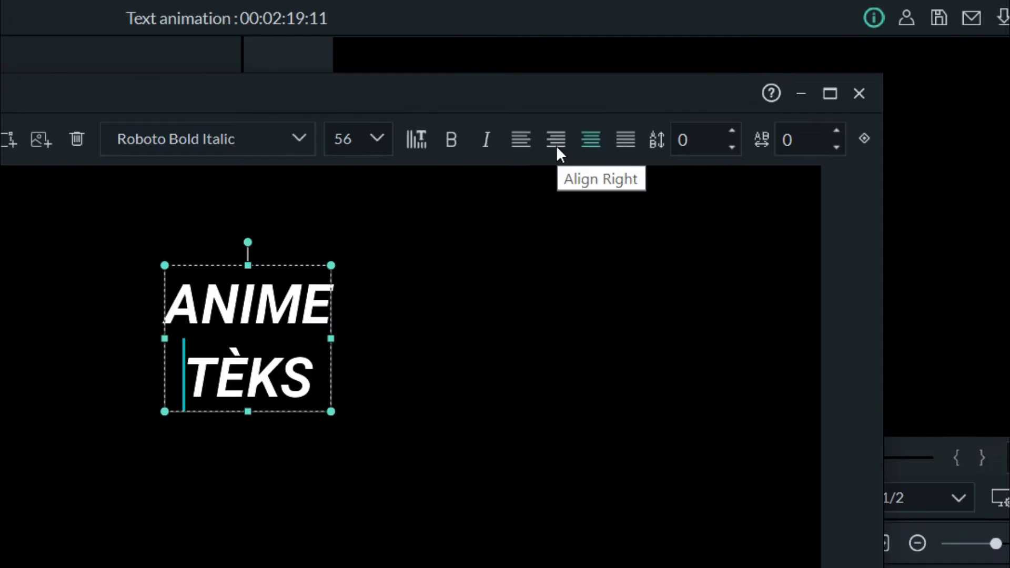
{"action": "left_click", "coordinate": [683, 86]}
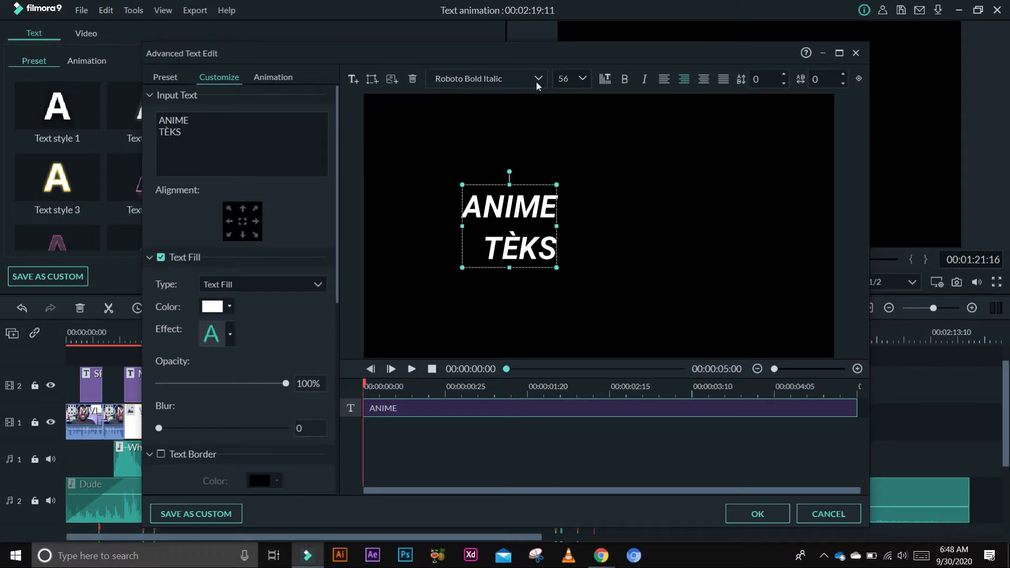
- Set the text's font to Roboto Black at size 80
{"action": "left_click", "coordinate": [539, 80]}
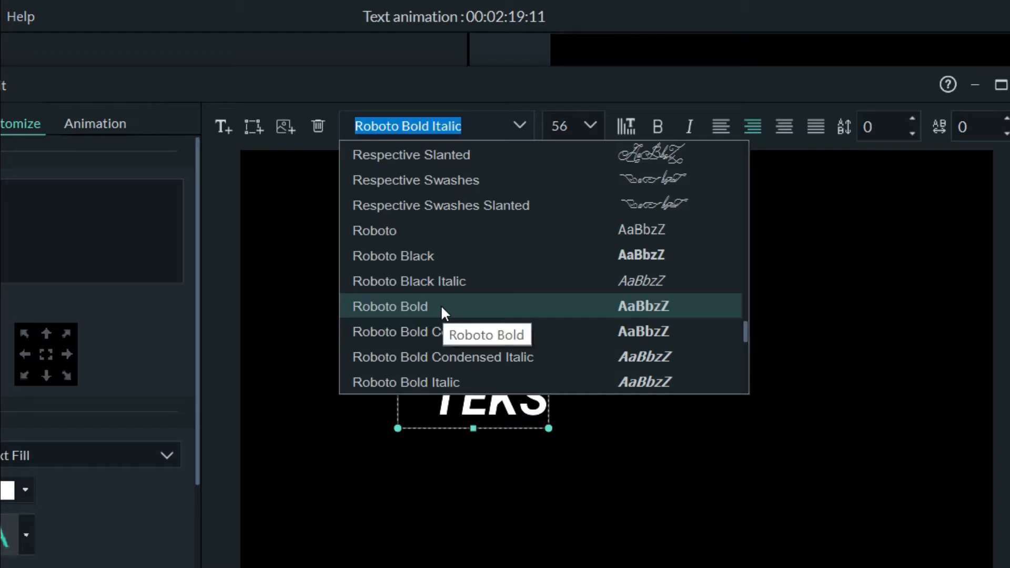
{"action": "left_click", "coordinate": [430, 260]}
{"action": "left_click", "coordinate": [559, 126]}
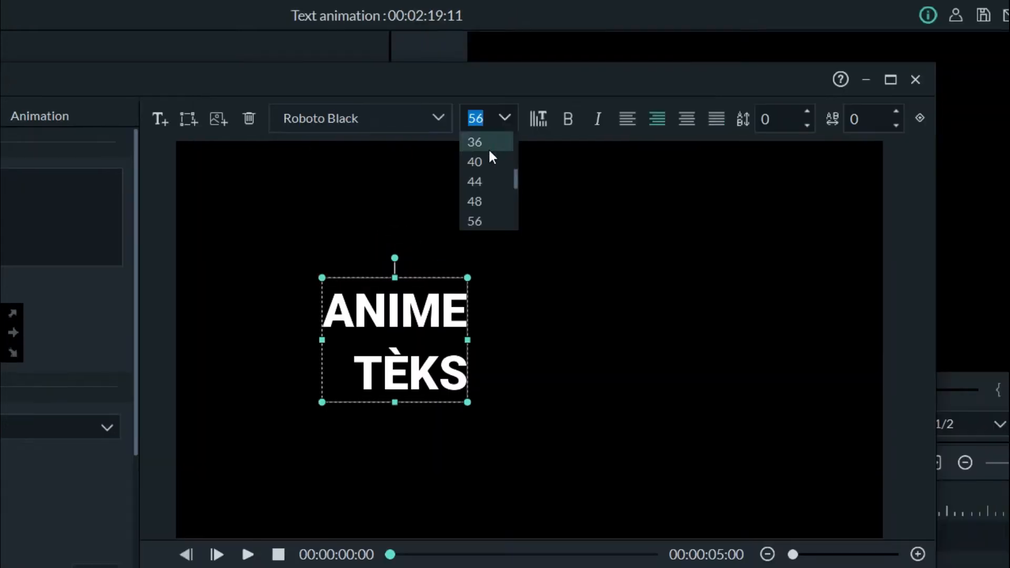
{"action": "scroll", "coordinate": [568, 203], "scroll_direction": "down", "scroll_amount": 2}
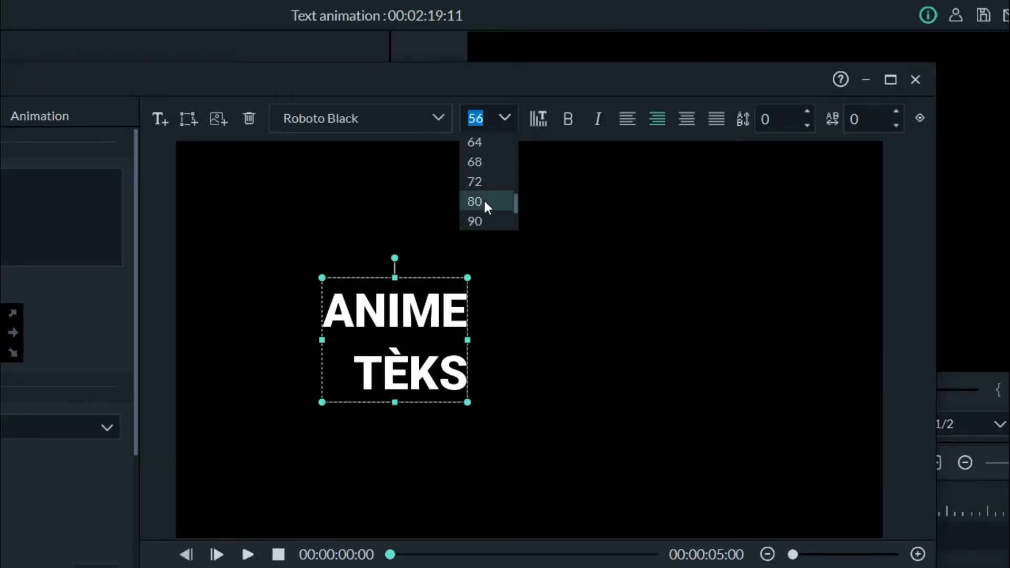
{"action": "left_click", "coordinate": [475, 201]}
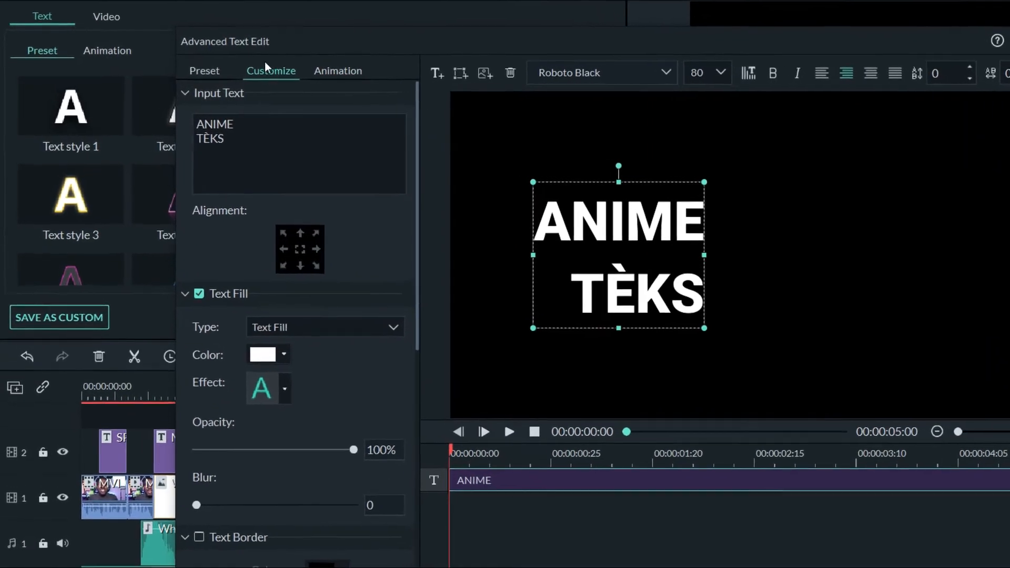
- Change the text fill colour to yellow using the custom colour dialog
{"action": "scroll", "coordinate": [269, 267], "scroll_direction": "down", "scroll_amount": 2}
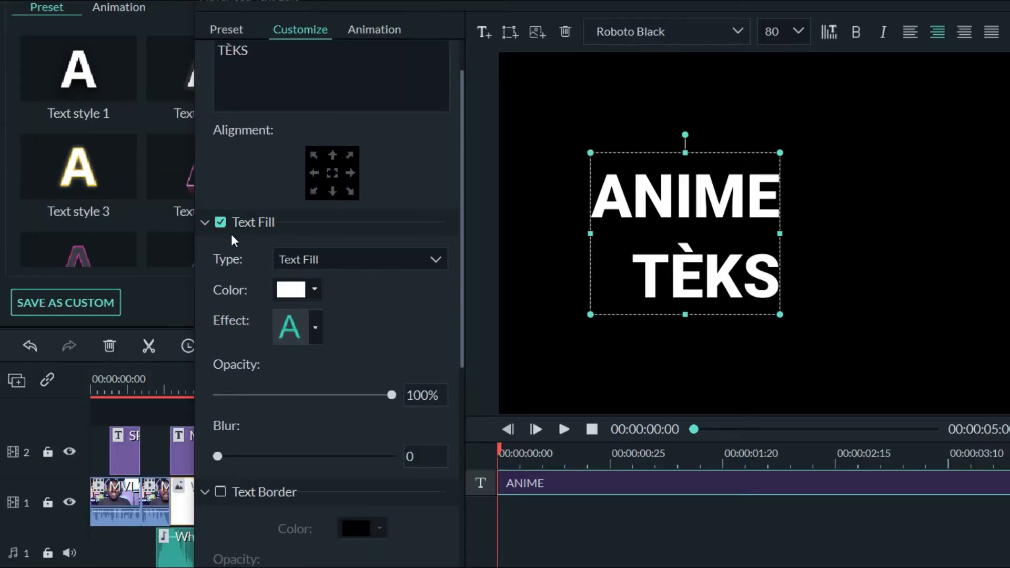
{"action": "left_click", "coordinate": [314, 288]}
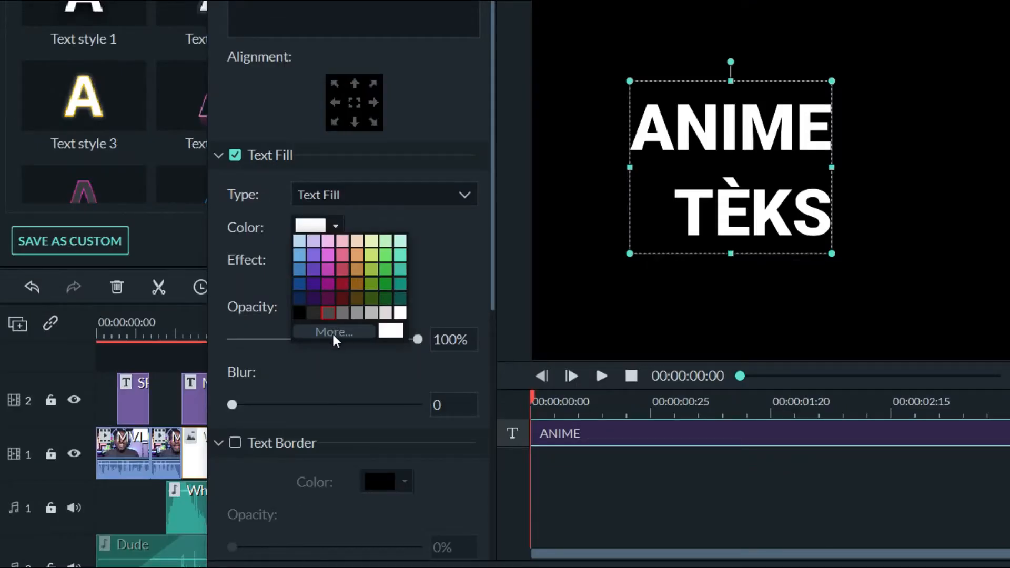
{"action": "left_click", "coordinate": [334, 334]}
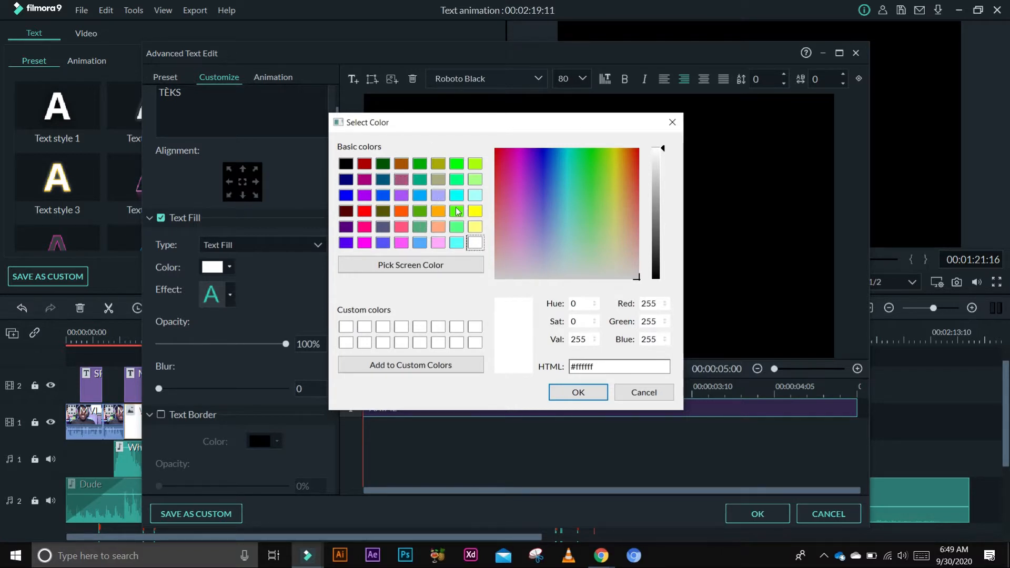
{"action": "left_click_drag", "start_coordinate": [608, 362], "coordinate": [574, 366]}
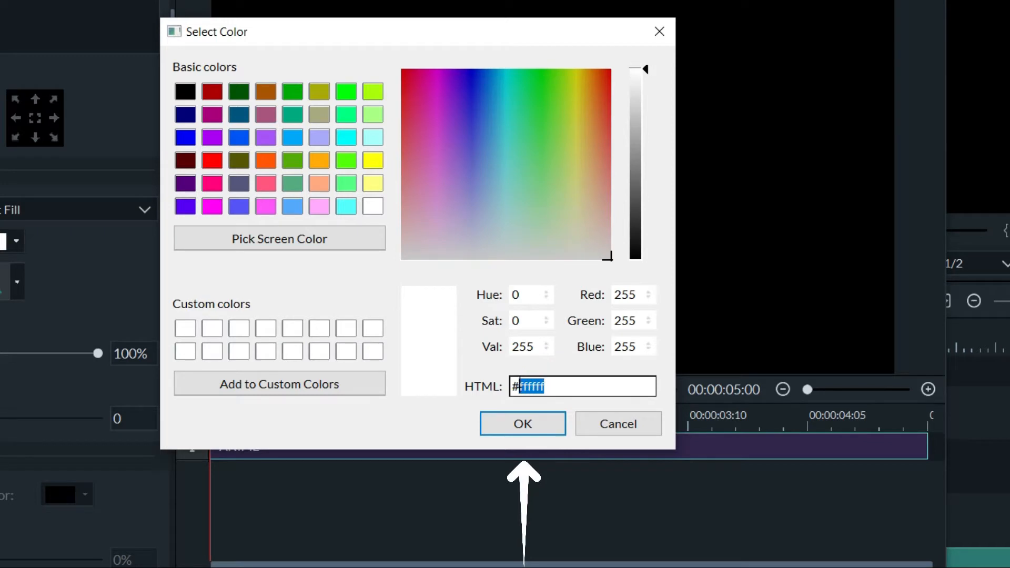
{"action": "key", "text": "BackSpace"}
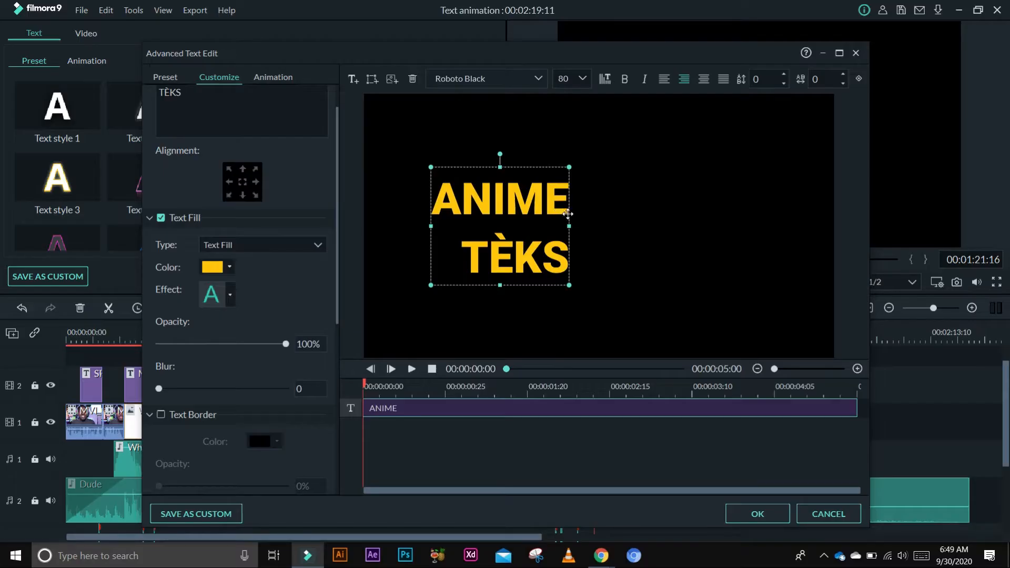
{"action": "left_click", "coordinate": [536, 227]}
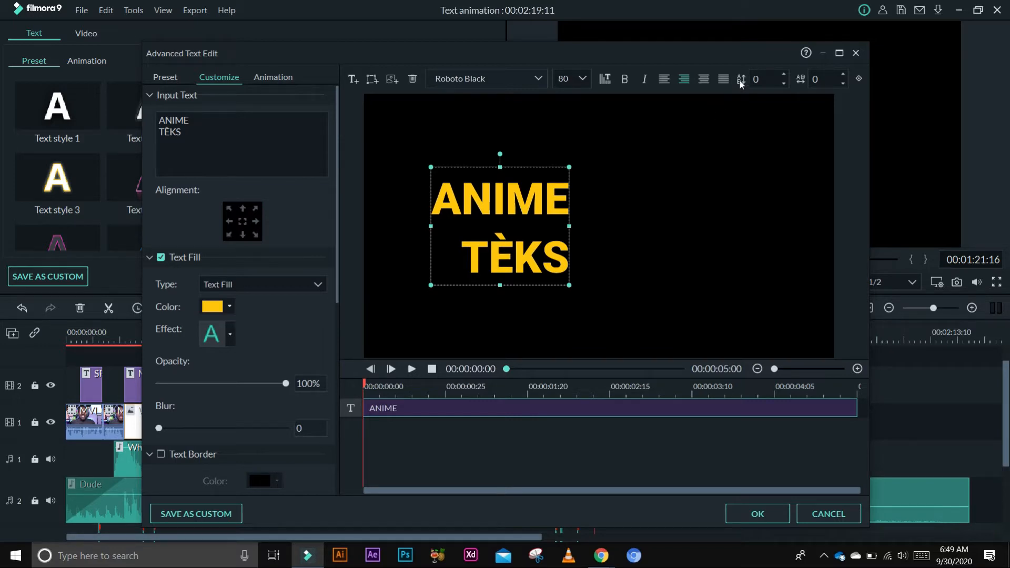
- Set the line spacing of the title text to -18
{"action": "double_click", "coordinate": [761, 78]}
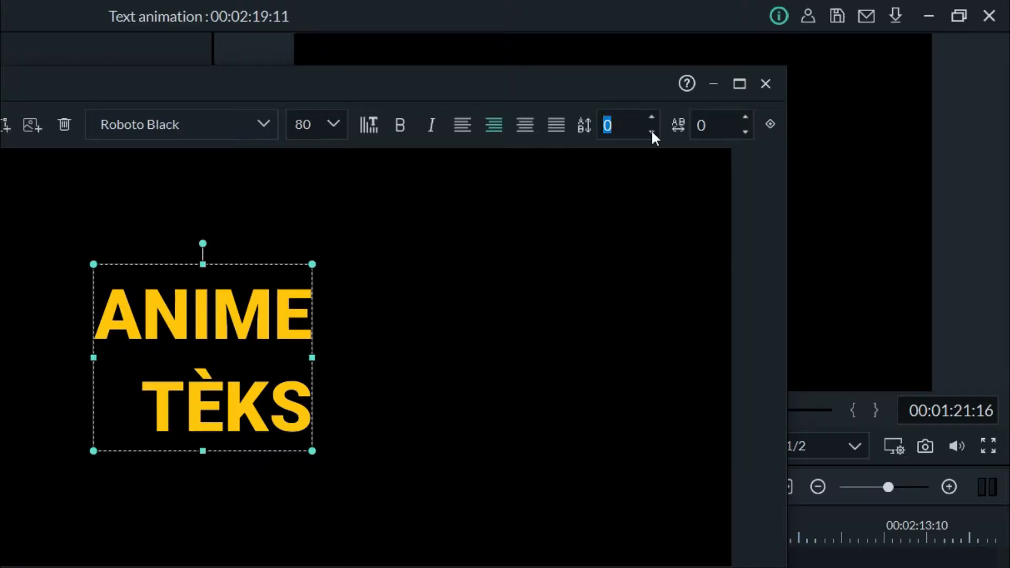
{"action": "left_click", "coordinate": [653, 132]}
{"action": "left_click", "coordinate": [653, 132]}
{"action": "left_click", "coordinate": [653, 131]}
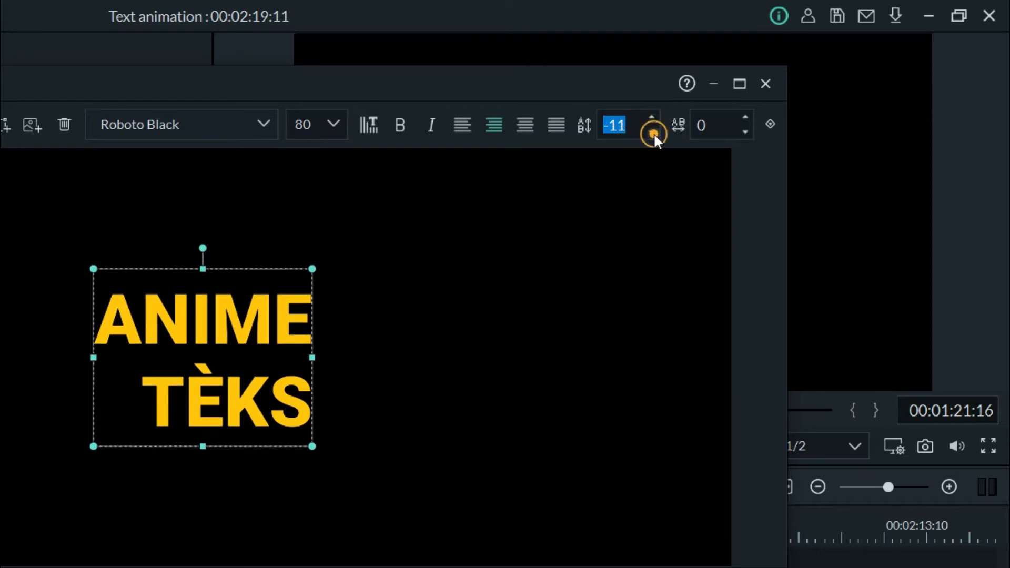
{"action": "left_click", "coordinate": [653, 132]}
{"action": "left_click", "coordinate": [653, 133]}
{"action": "left_click", "coordinate": [653, 133]}
{"action": "left_click", "coordinate": [653, 133]}
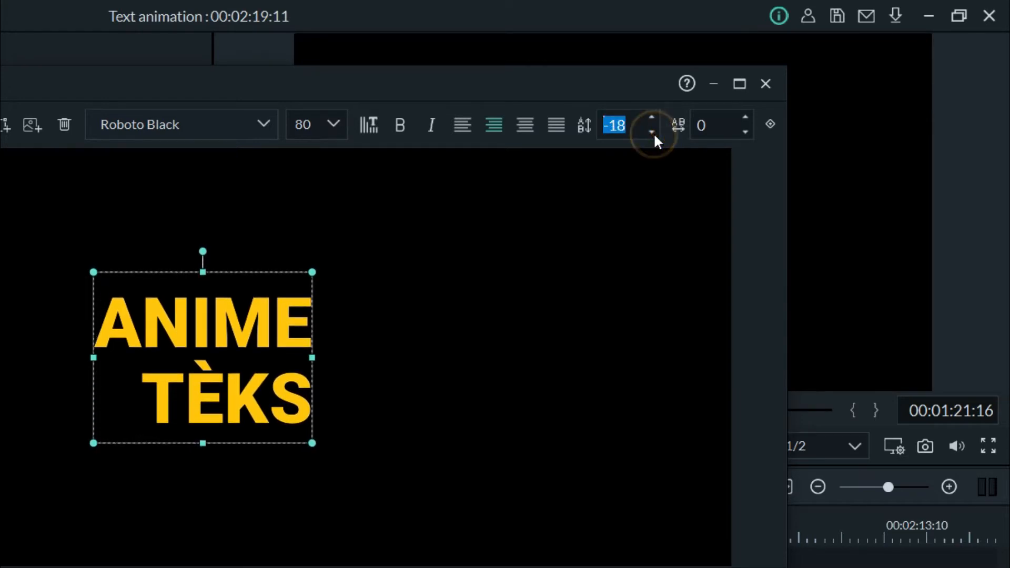
- Reposition the title text box in the preview, slightly left of centre
{"action": "left_click_drag", "start_coordinate": [230, 336], "coordinate": [236, 336]}
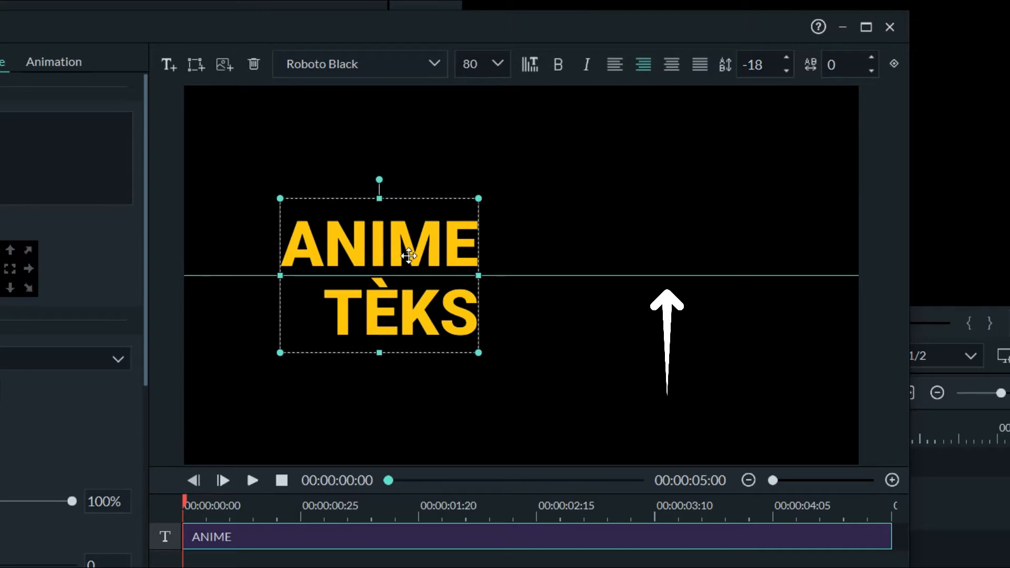
{"action": "left_click_drag", "start_coordinate": [409, 256], "coordinate": [389, 264]}
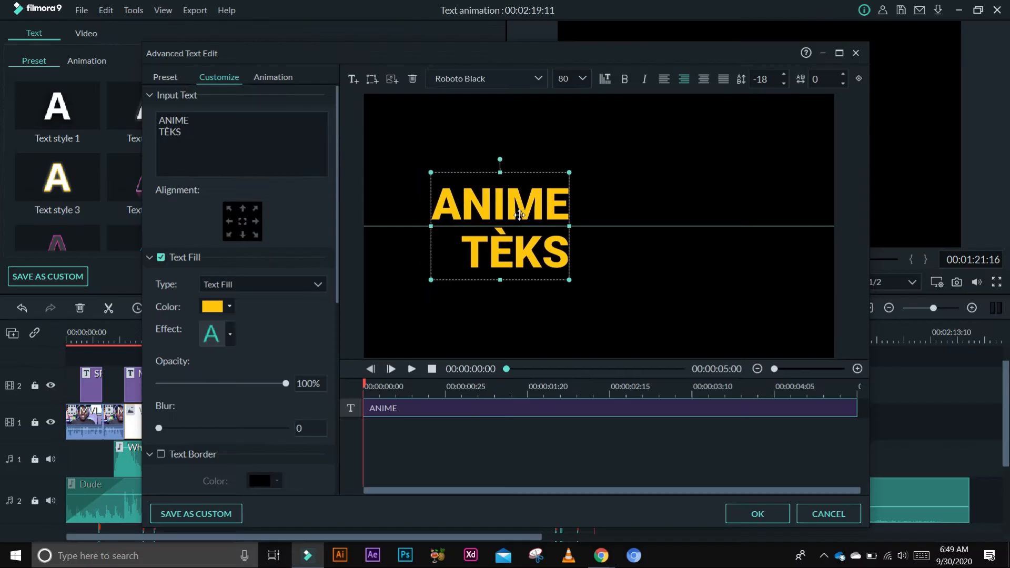
{"action": "left_click_drag", "start_coordinate": [520, 215], "coordinate": [611, 205]}
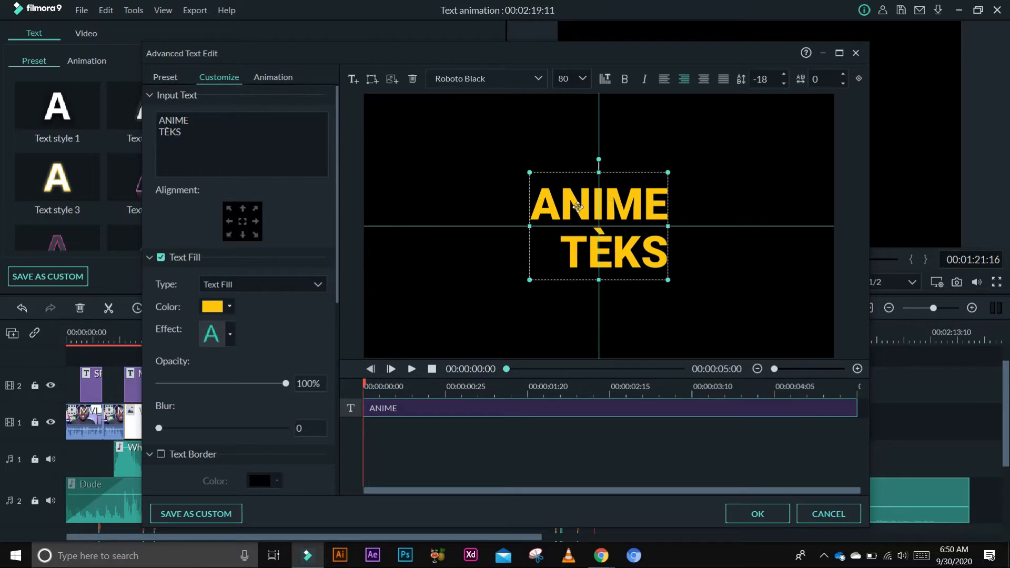
{"action": "left_click_drag", "start_coordinate": [611, 206], "coordinate": [495, 207]}
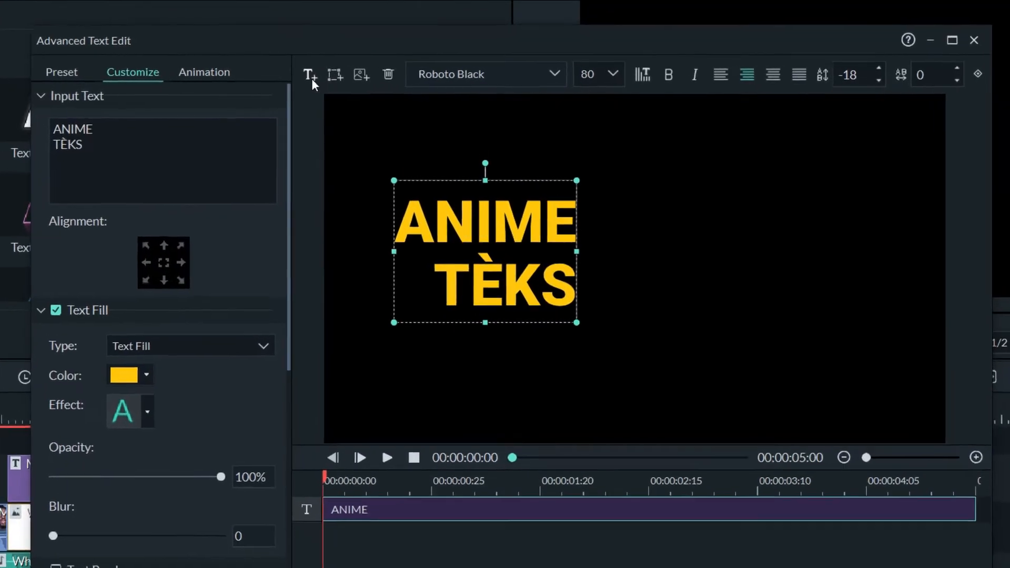
- Add a second text box below the title reading SOU FILMORA
{"action": "left_click", "coordinate": [310, 75]}
{"action": "left_click", "coordinate": [694, 265]}
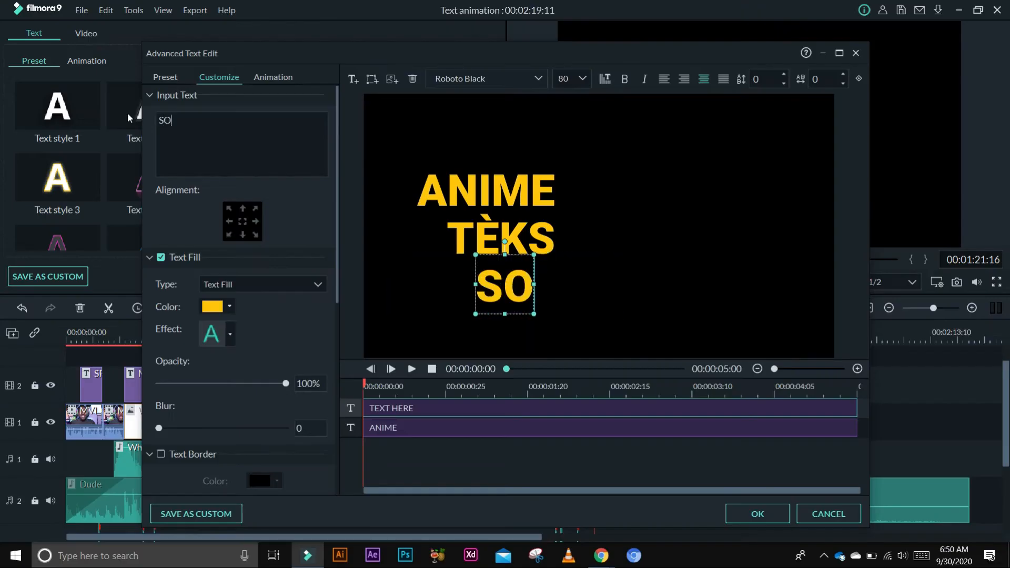
{"action": "type", "text": "U FILMORA"}
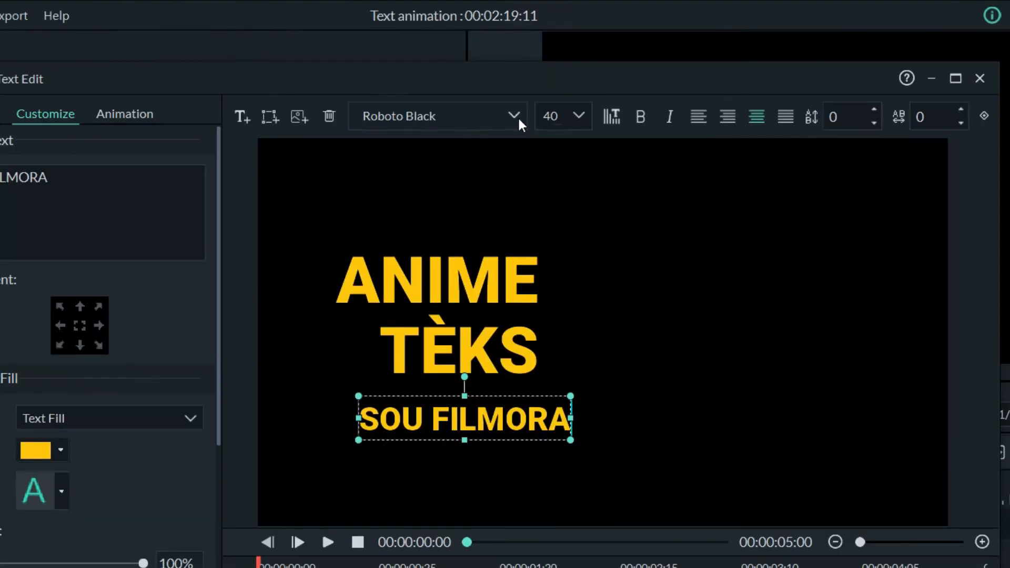
- Set the SOU FILMORA text's font to Roboto at size 28
{"action": "left_click", "coordinate": [517, 116]}
{"action": "scroll", "coordinate": [485, 190], "scroll_direction": "up", "scroll_amount": 1}
{"action": "left_click", "coordinate": [410, 207]}
{"action": "left_click", "coordinate": [577, 114]}
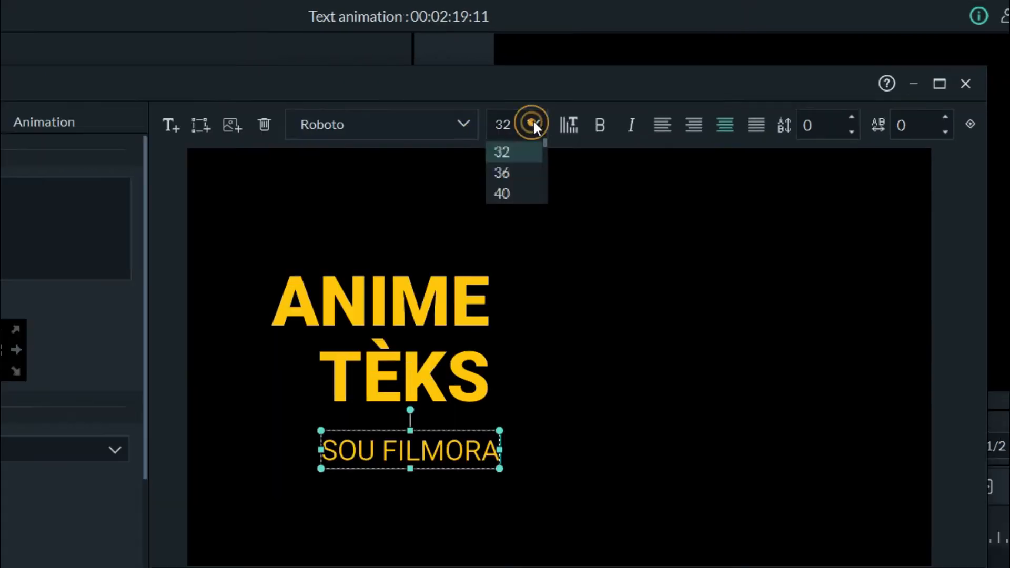
{"action": "left_click", "coordinate": [507, 168]}
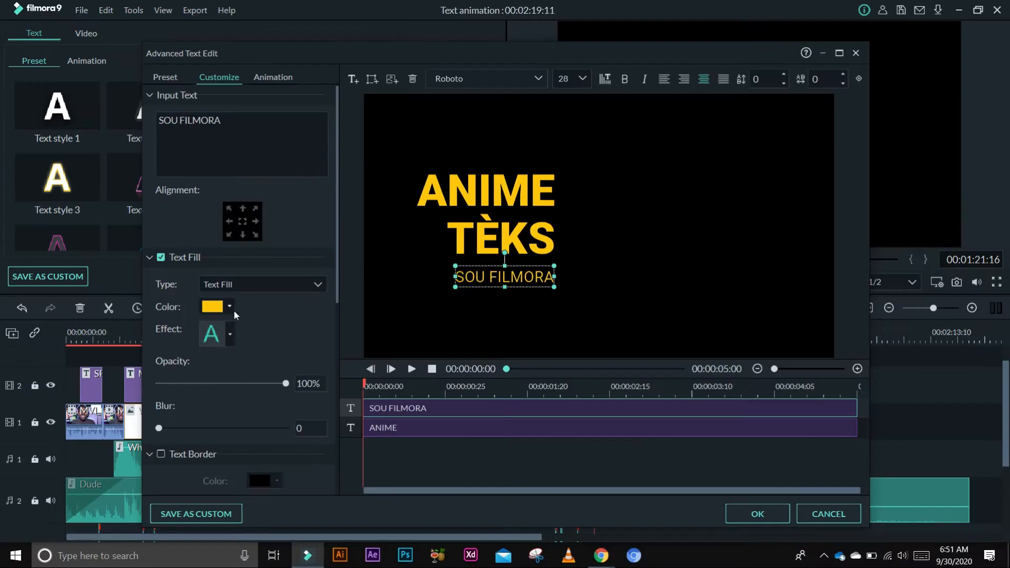
- Change the SOU FILMORA text fill colour to white
{"action": "left_click", "coordinate": [233, 310]}
{"action": "left_click", "coordinate": [274, 366]}
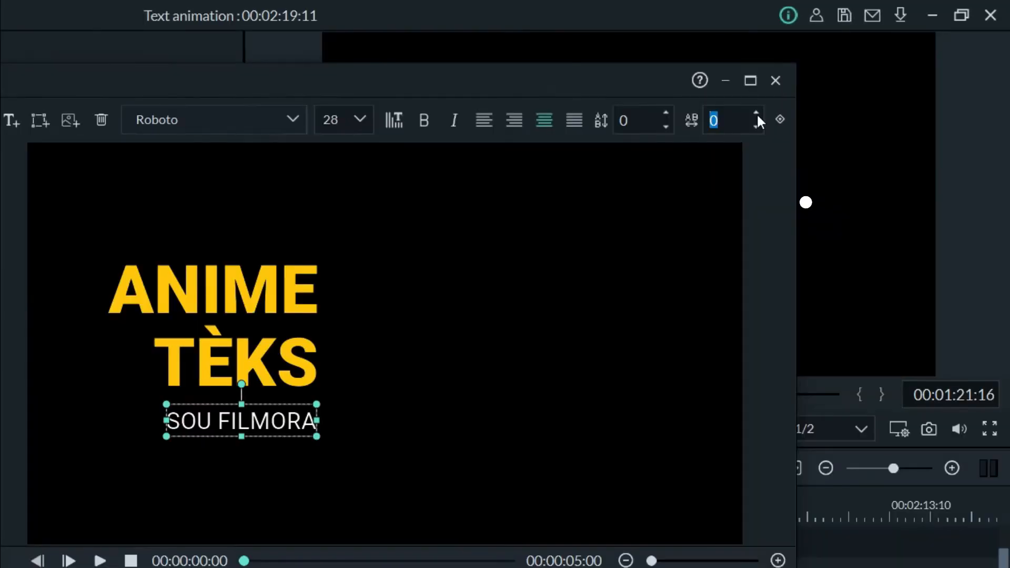
- Set the SOU FILMORA character spacing to 6 and align it under the title
{"action": "left_click", "coordinate": [780, 143]}
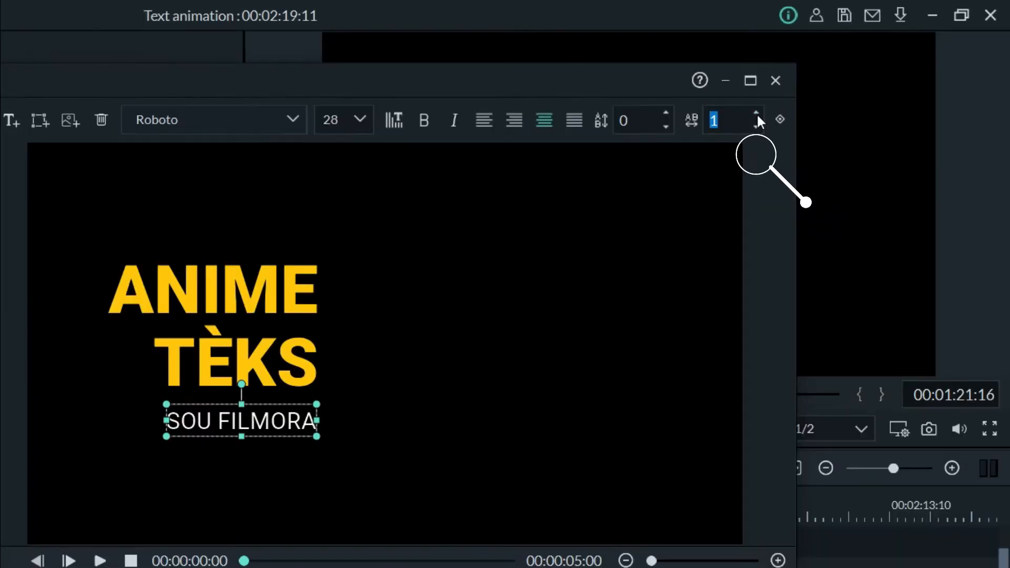
{"action": "left_click", "coordinate": [780, 143]}
{"action": "left_click", "coordinate": [781, 143]}
{"action": "left_click", "coordinate": [781, 143]}
{"action": "left_click", "coordinate": [756, 112]}
{"action": "left_click", "coordinate": [756, 112]}
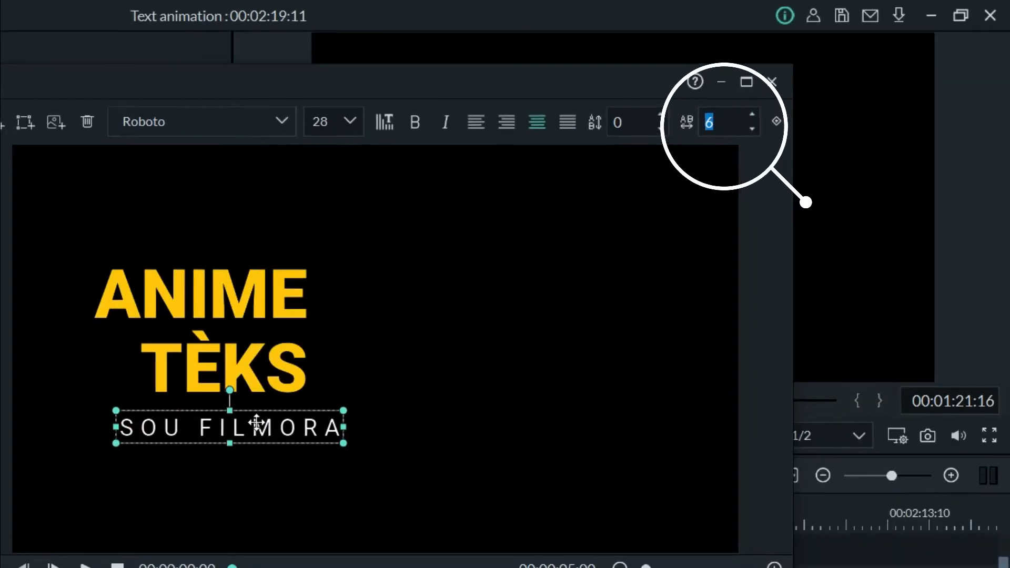
{"action": "left_click_drag", "start_coordinate": [284, 427], "coordinate": [257, 425]}
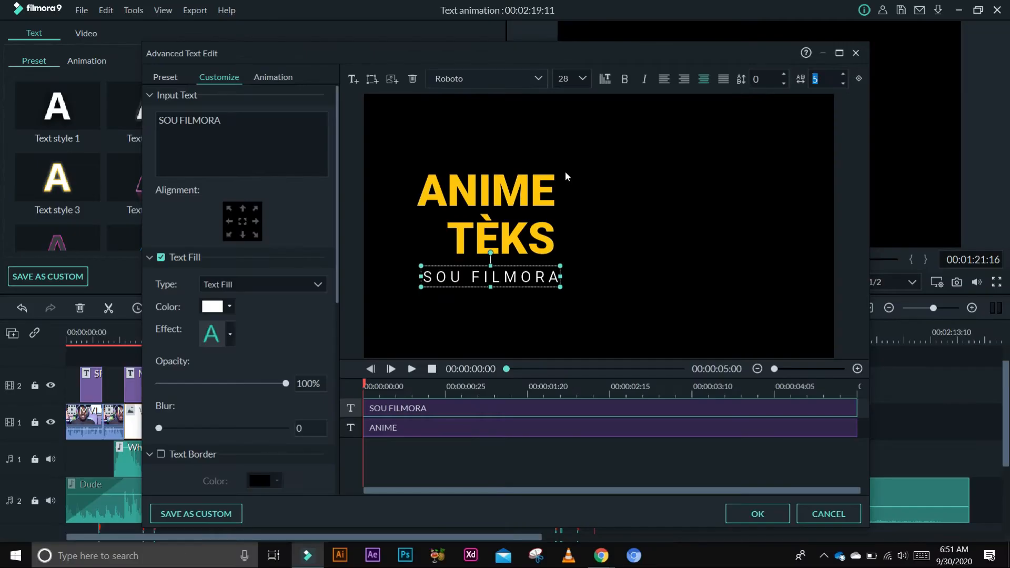
{"action": "left_click_drag", "start_coordinate": [536, 274], "coordinate": [531, 275]}
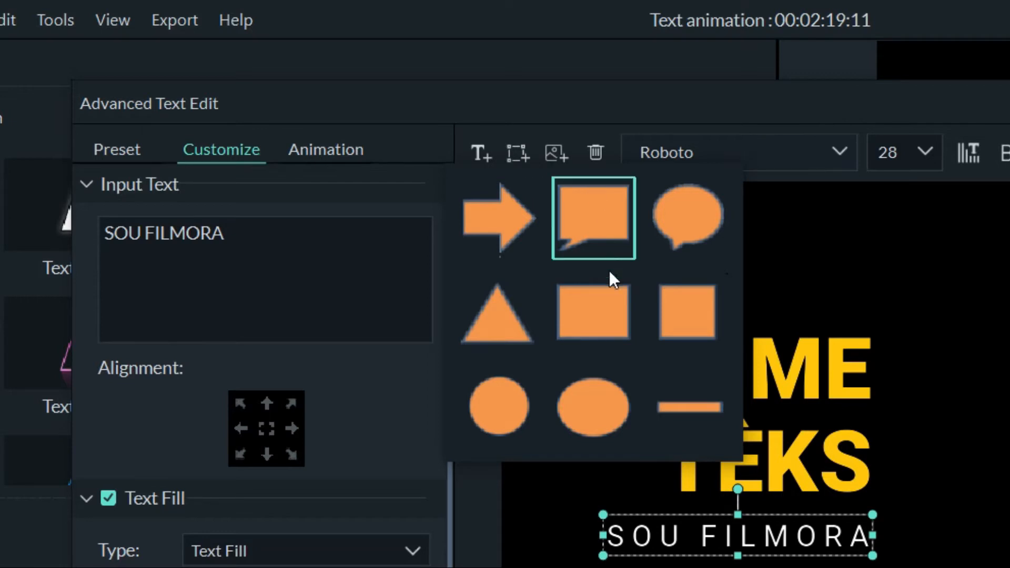
- Add a rectangle shape and resize it into a tall orange panel beside the title text
{"action": "left_click", "coordinate": [601, 323]}
{"action": "left_click_drag", "start_coordinate": [579, 227], "coordinate": [599, 329]}
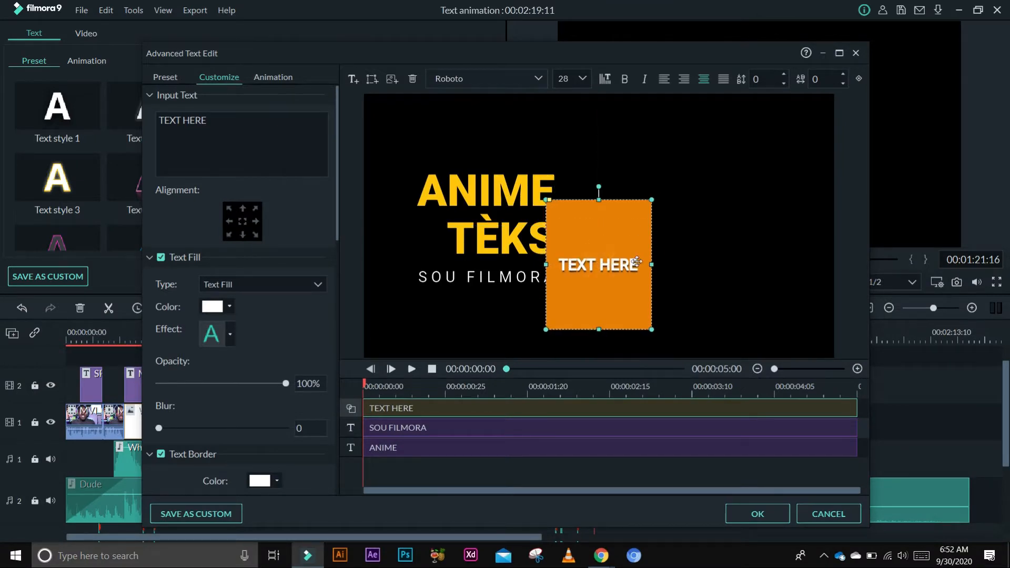
{"action": "left_click_drag", "start_coordinate": [650, 263], "coordinate": [726, 264]}
{"action": "left_click_drag", "start_coordinate": [637, 200], "coordinate": [636, 143]}
{"action": "left_click_drag", "start_coordinate": [546, 236], "coordinate": [573, 245]}
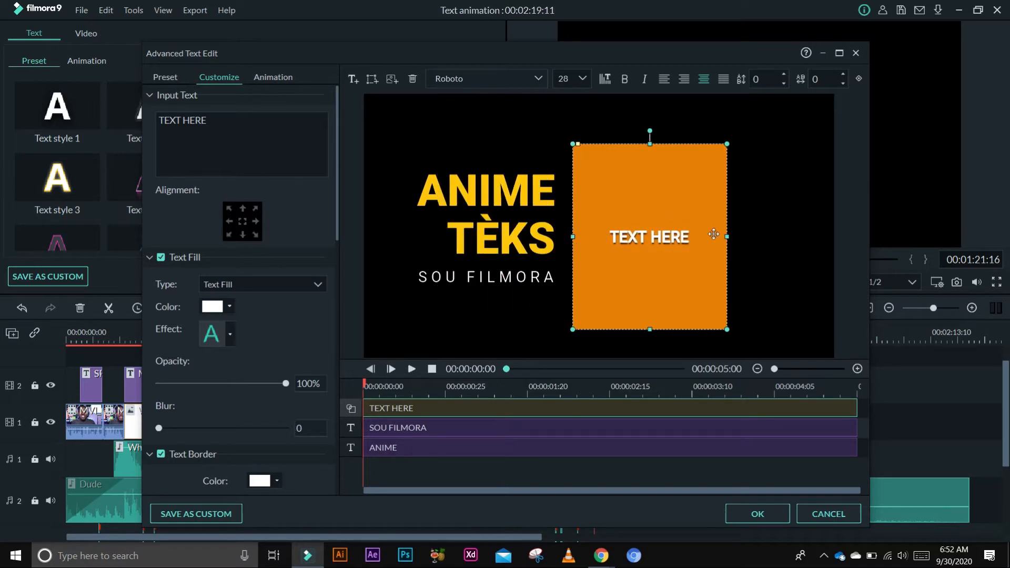
{"action": "mouse_move", "coordinate": [723, 237]}
{"action": "left_mouse_down"}
{"action": "mouse_move", "coordinate": [582, 239]}
{"action": "mouse_move", "coordinate": [710, 250]}
{"action": "left_mouse_up"}
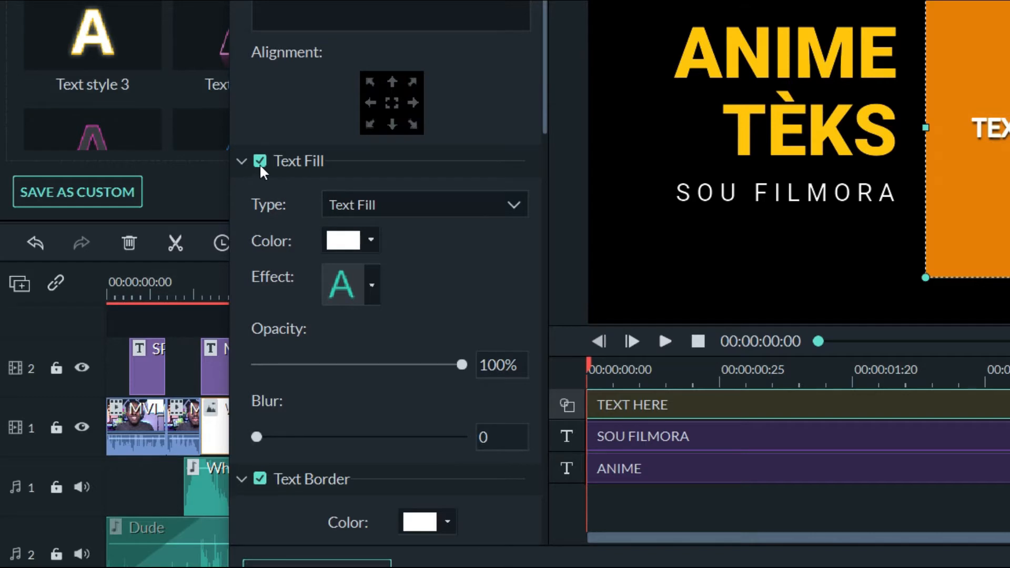
- Turn off the text fill, text border and text shadow of the shape's placeholder text
{"action": "left_click", "coordinate": [259, 161]}
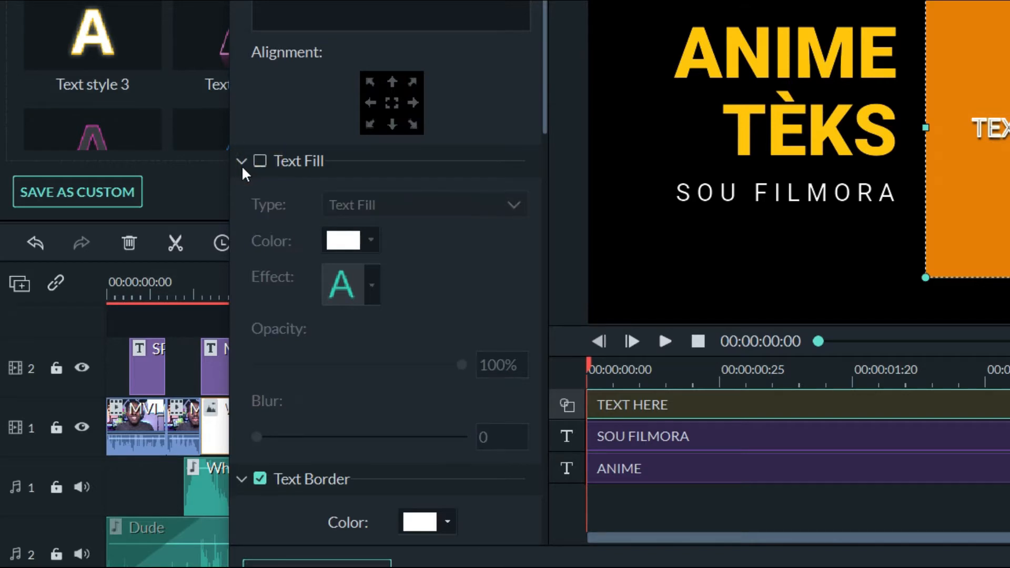
{"action": "left_click", "coordinate": [242, 163]}
{"action": "left_click", "coordinate": [260, 193]}
{"action": "left_click", "coordinate": [243, 193]}
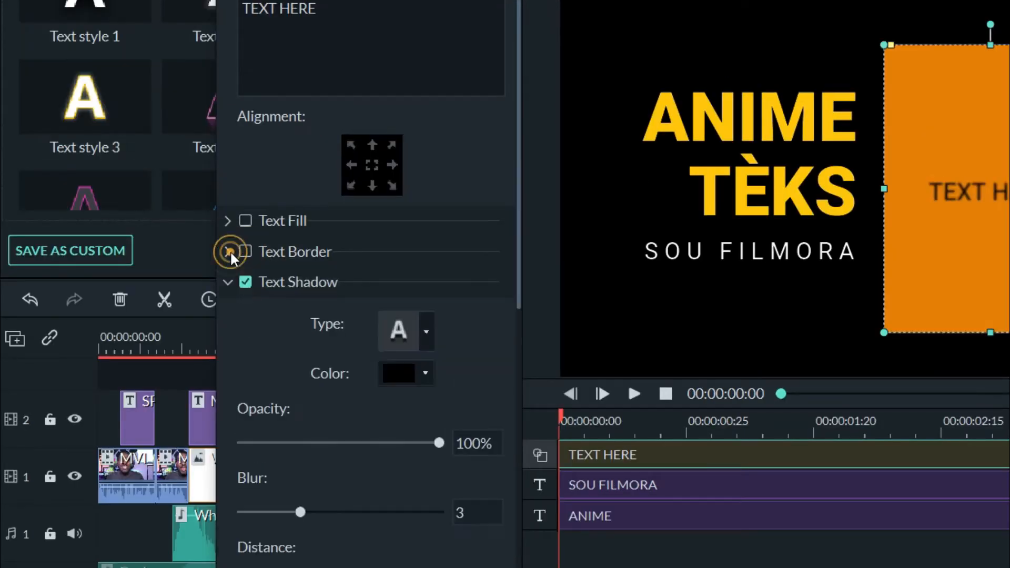
{"action": "left_click", "coordinate": [245, 282]}
{"action": "left_click", "coordinate": [228, 282]}
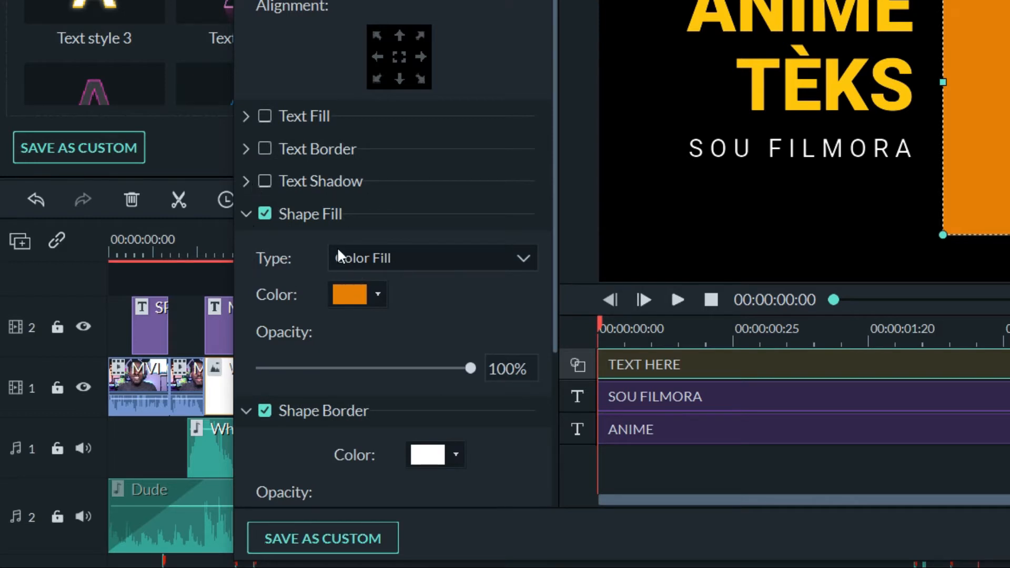
- Set the shape fill colour to white and narrow the shape into a thin vertical bar beside the title
{"action": "left_click", "coordinate": [377, 294]}
{"action": "left_click", "coordinate": [451, 390]}
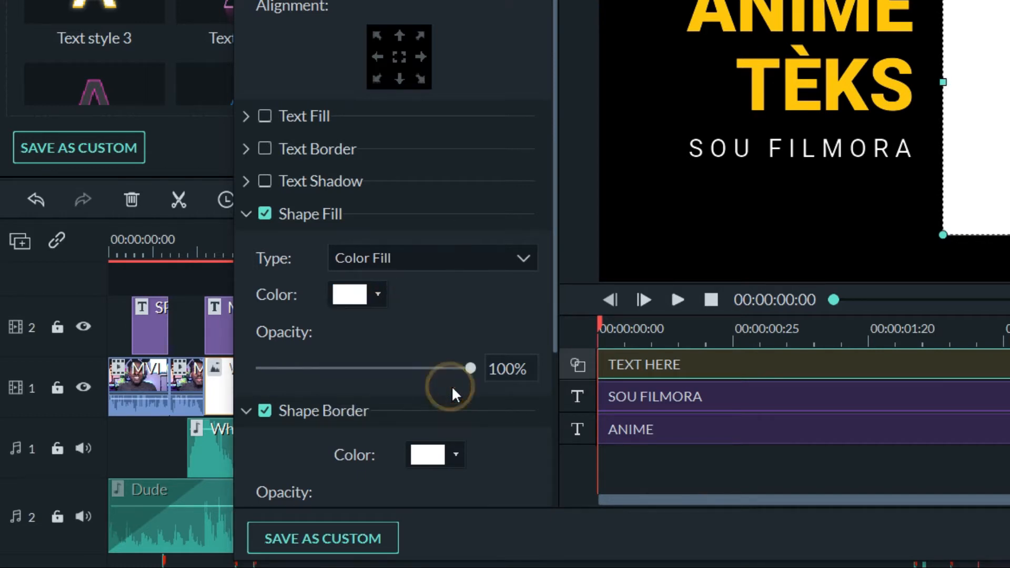
{"action": "left_click_drag", "start_coordinate": [705, 232], "coordinate": [594, 211]}
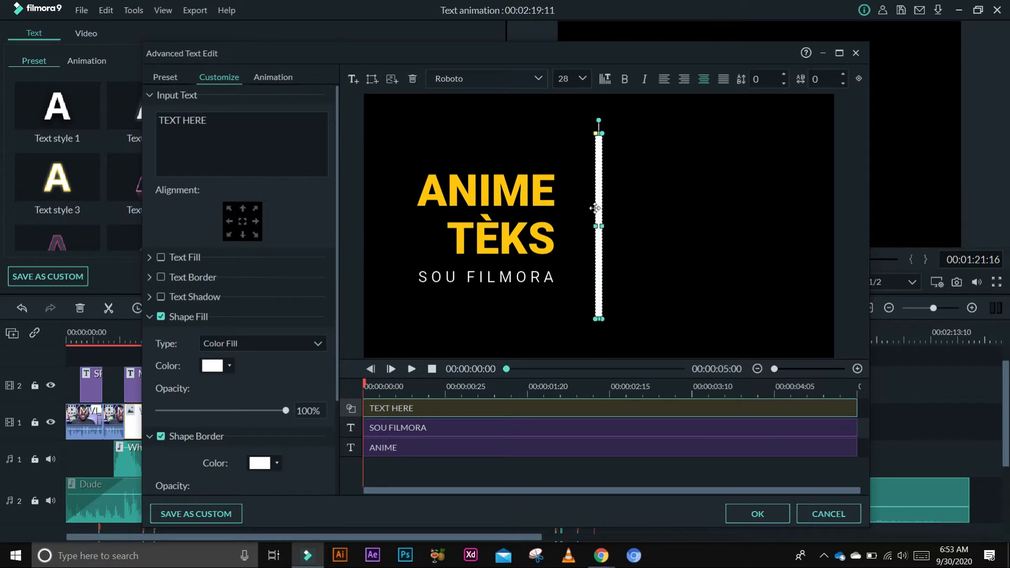
{"action": "left_click", "coordinate": [683, 210]}
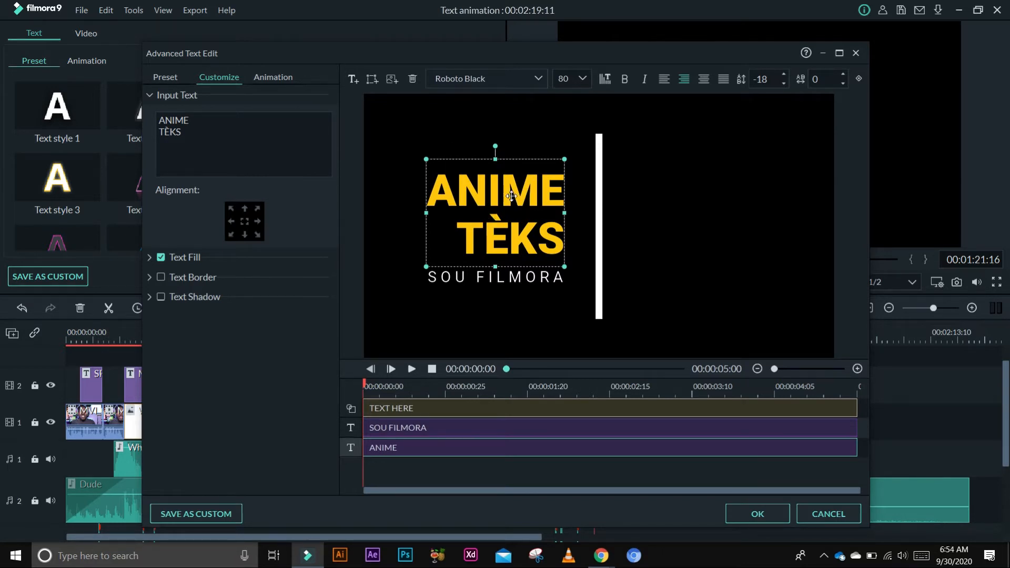
{"action": "left_click", "coordinate": [353, 78]}
{"action": "left_click_drag", "start_coordinate": [600, 221], "coordinate": [716, 188]}
{"action": "key", "text": "Delete"}
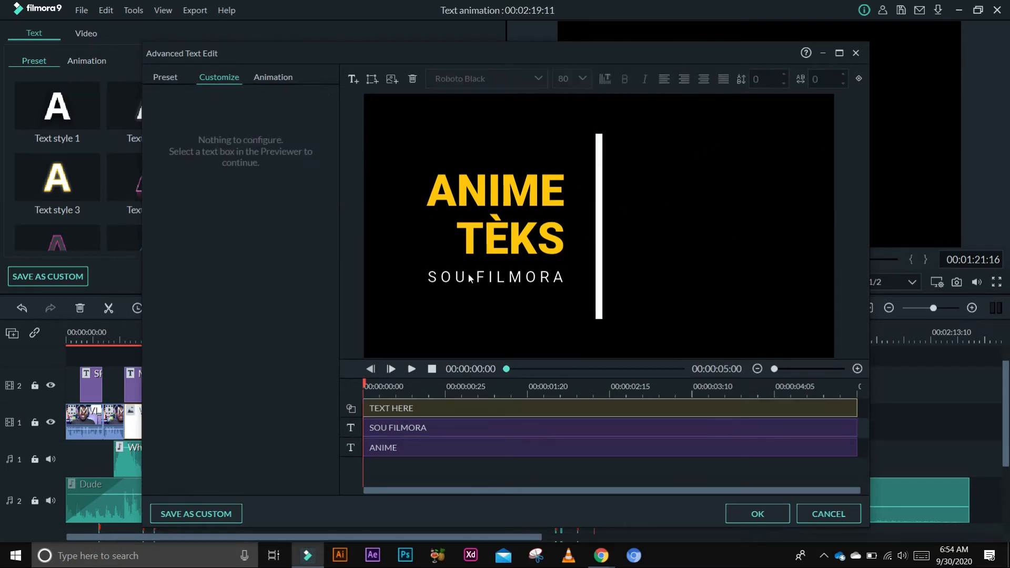
- Add a new text box and move it to the right of the white bar, level with the title
{"action": "left_click", "coordinate": [497, 277]}
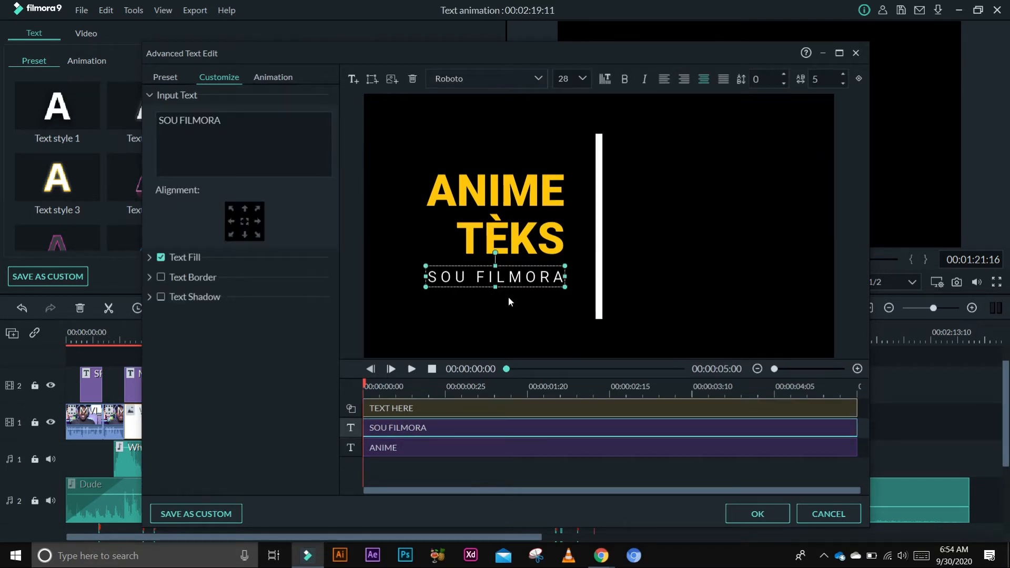
{"action": "left_click", "coordinate": [352, 79]}
{"action": "left_click_drag", "start_coordinate": [633, 226], "coordinate": [694, 285]}
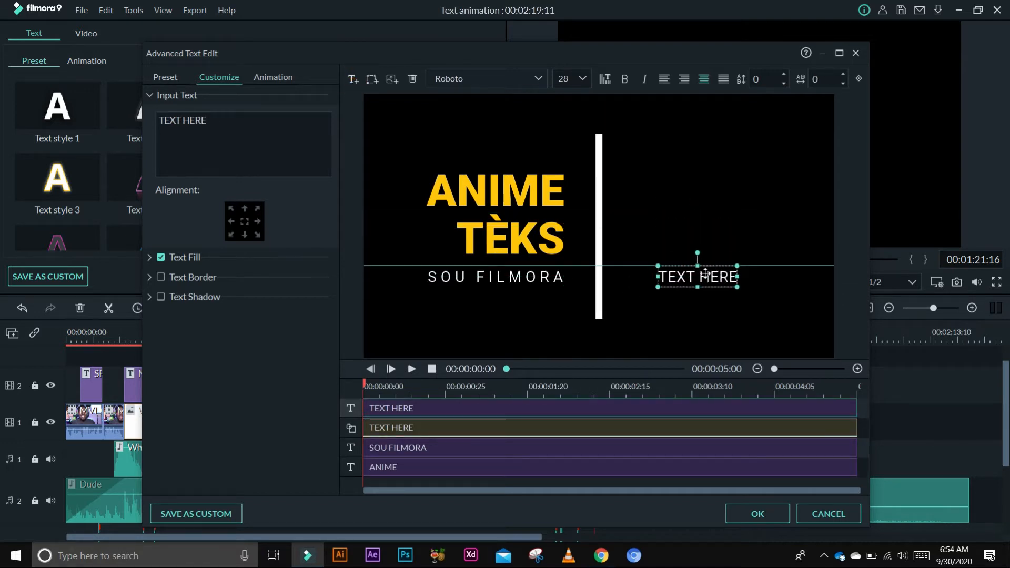
{"action": "left_click", "coordinate": [470, 271]}
{"action": "left_click_drag", "start_coordinate": [708, 282], "coordinate": [663, 183]}
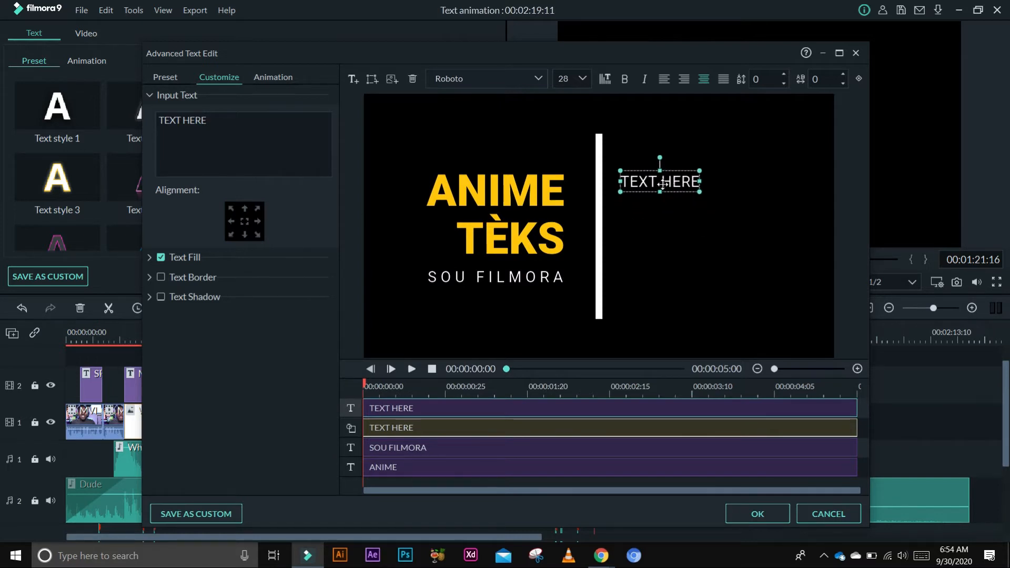
- Replace the new box's text with KREYE PWÒP on one line and TÈKS PA W on the next
{"action": "left_click_drag", "start_coordinate": [232, 120], "coordinate": [144, 119]}
{"action": "type", "text": "KREYE PWÒP"}
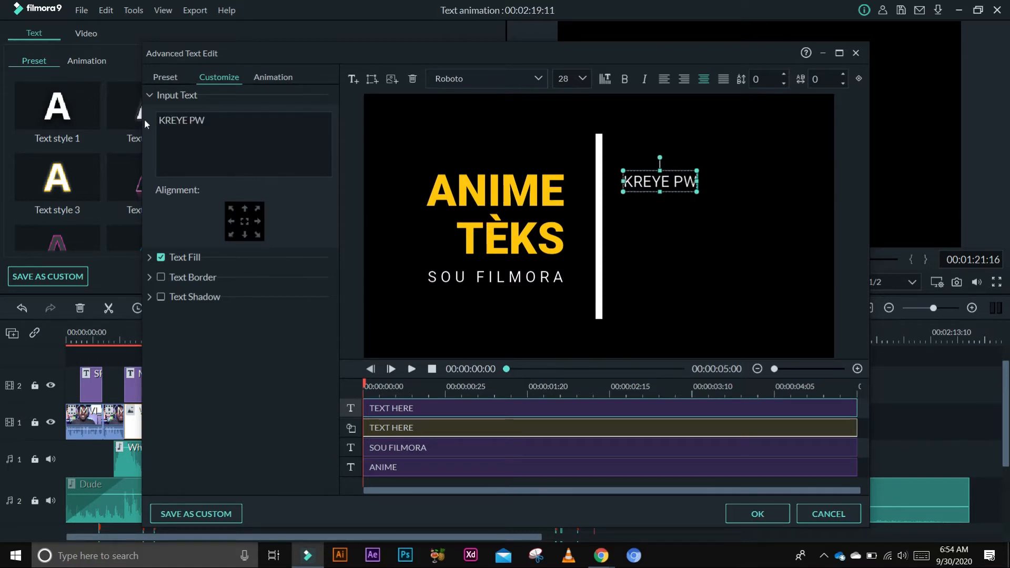
{"action": "key", "text": "Return"}
{"action": "type", "text": "TÈKS PA W"}
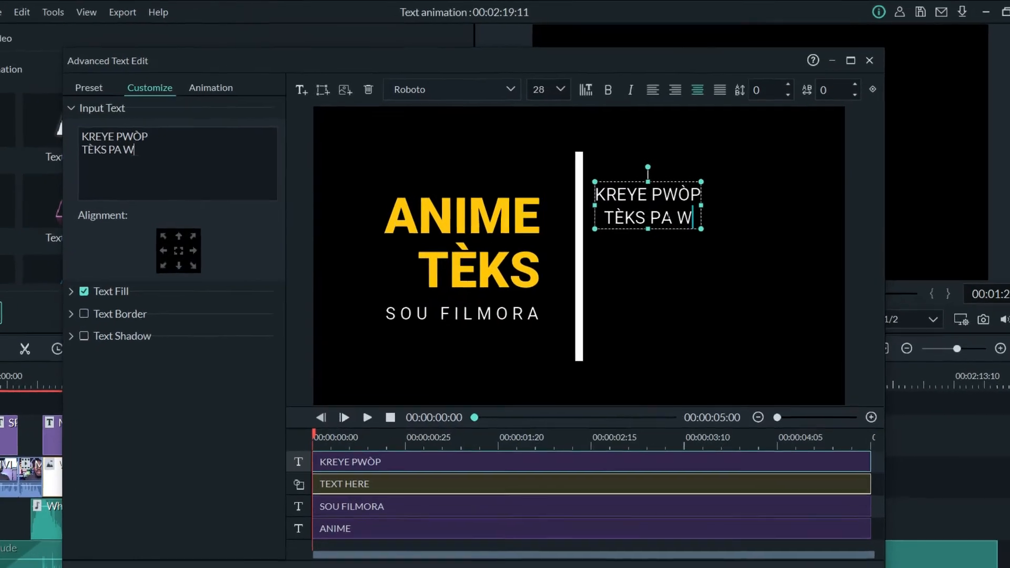
- Set the KREYE PWÒP text size to 40 and reposition it beside the bar
{"action": "left_click", "coordinate": [676, 190]}
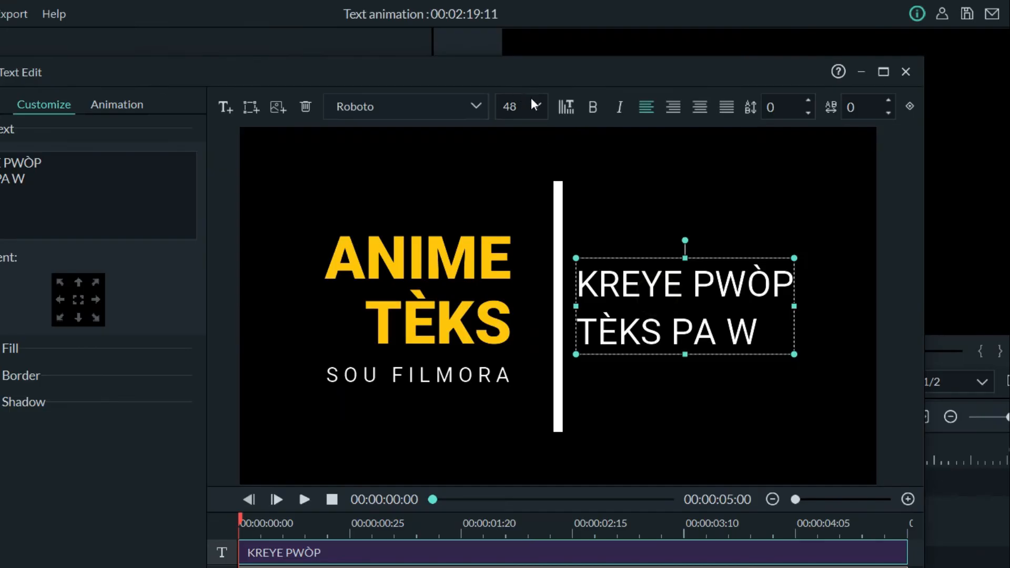
{"action": "left_click", "coordinate": [419, 154]}
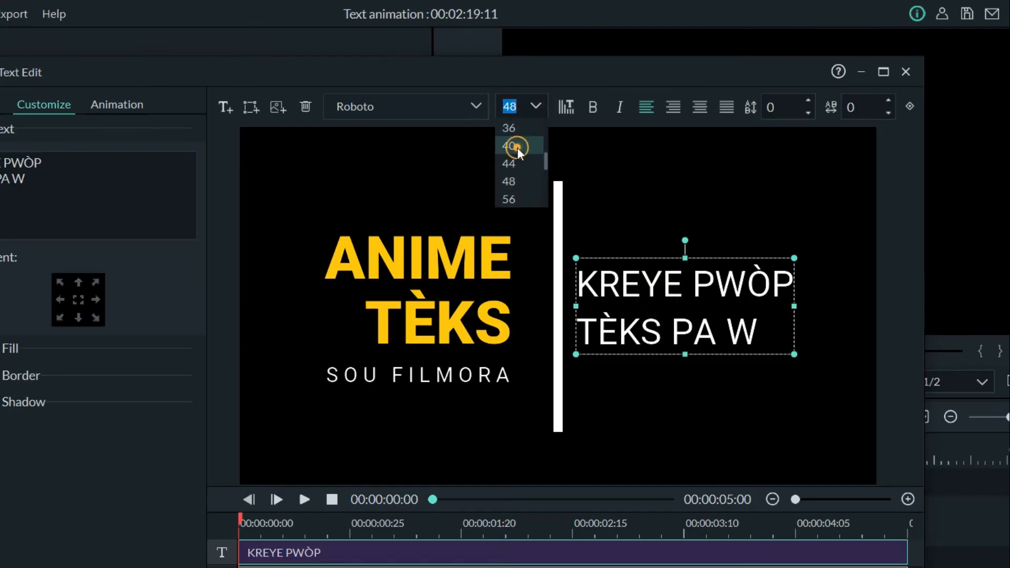
{"action": "left_click", "coordinate": [389, 208]}
{"action": "left_click_drag", "start_coordinate": [519, 194], "coordinate": [535, 194]}
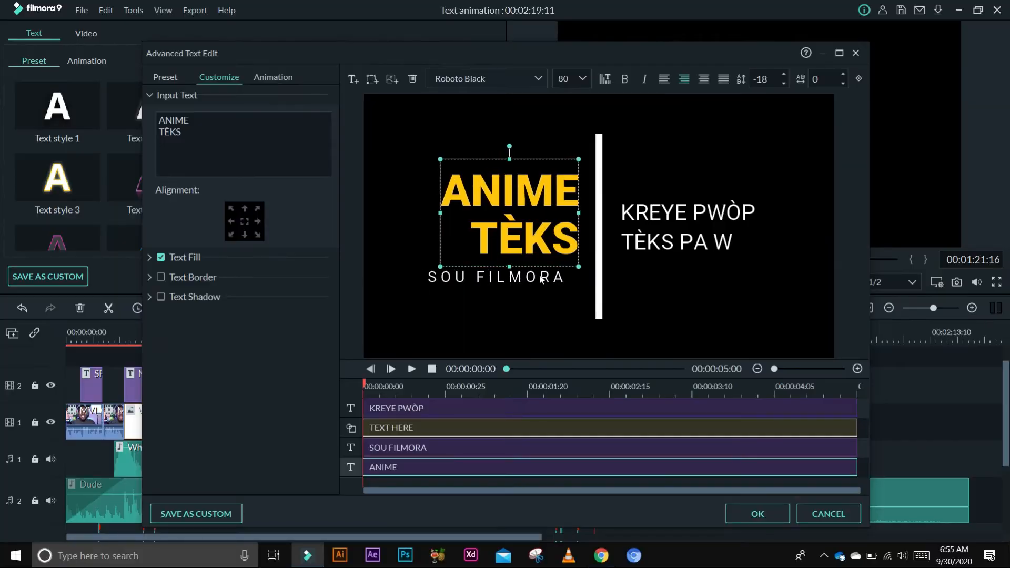
{"action": "left_click_drag", "start_coordinate": [541, 278], "coordinate": [554, 278]}
{"action": "left_click_drag", "start_coordinate": [678, 211], "coordinate": [673, 211]}
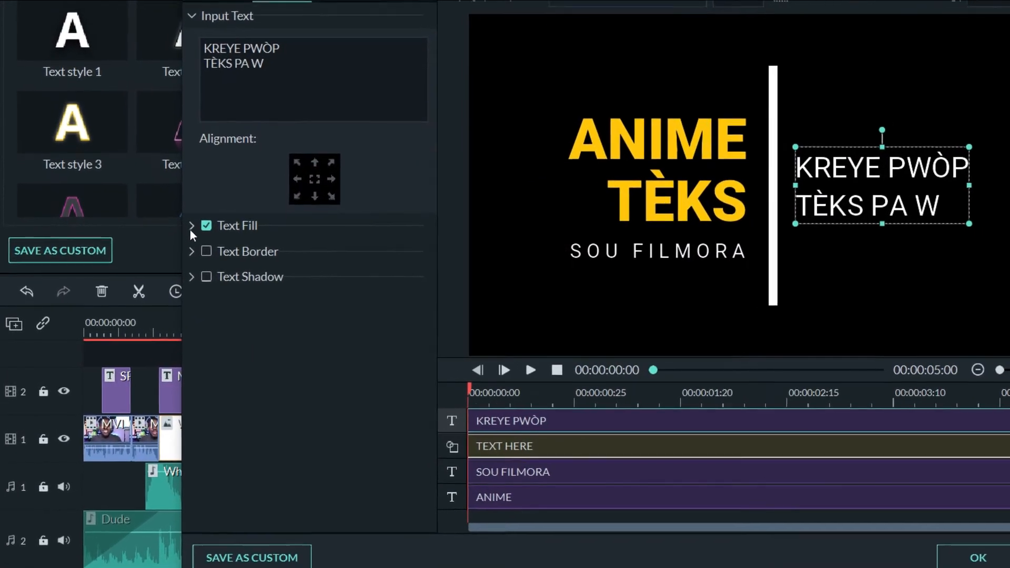
- Set the KREYE PWÒP text fill colour to #FFC600
{"action": "left_click", "coordinate": [200, 221]}
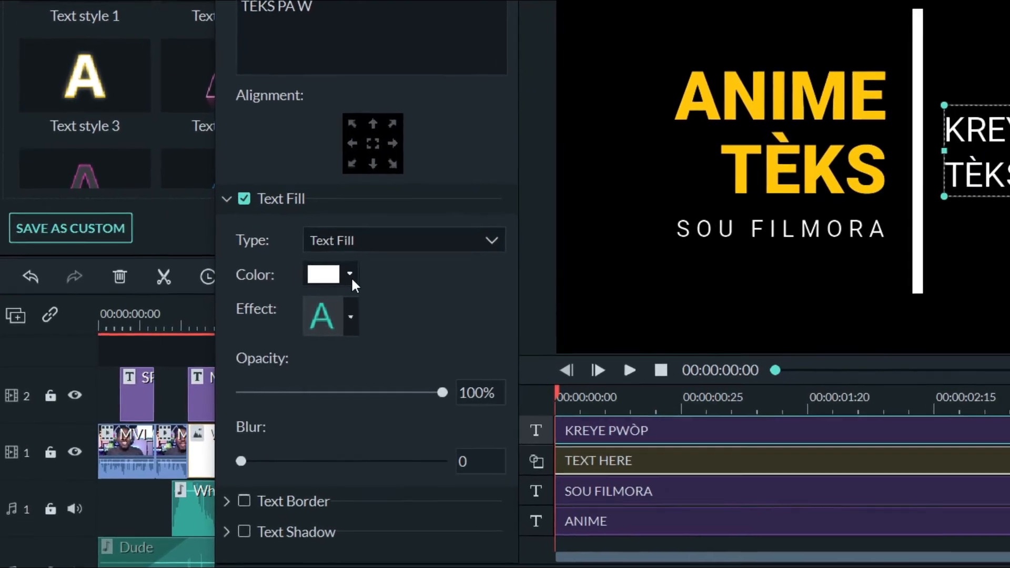
{"action": "left_click", "coordinate": [307, 286]}
{"action": "left_click", "coordinate": [369, 385]}
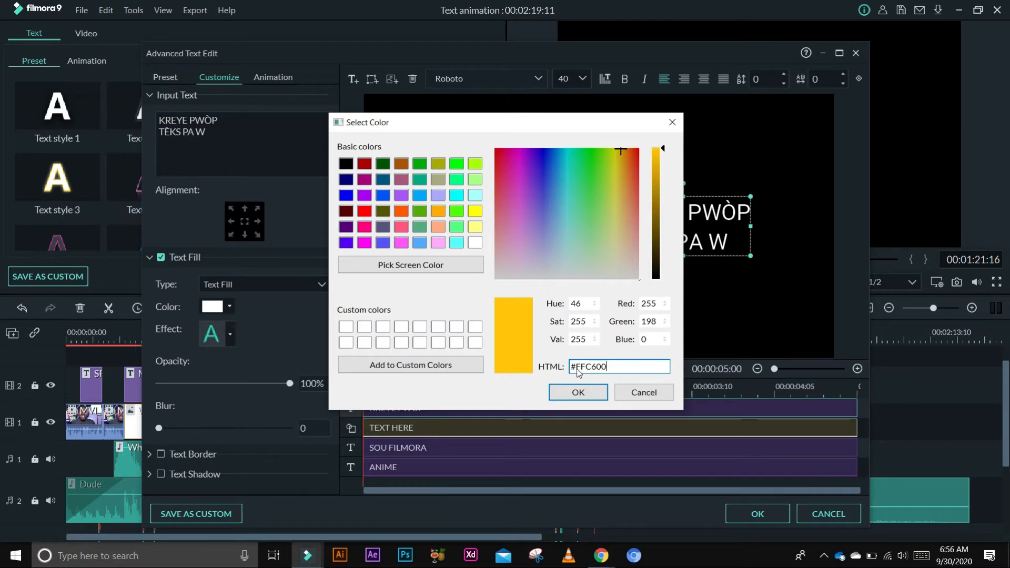
{"action": "key", "text": "Return"}
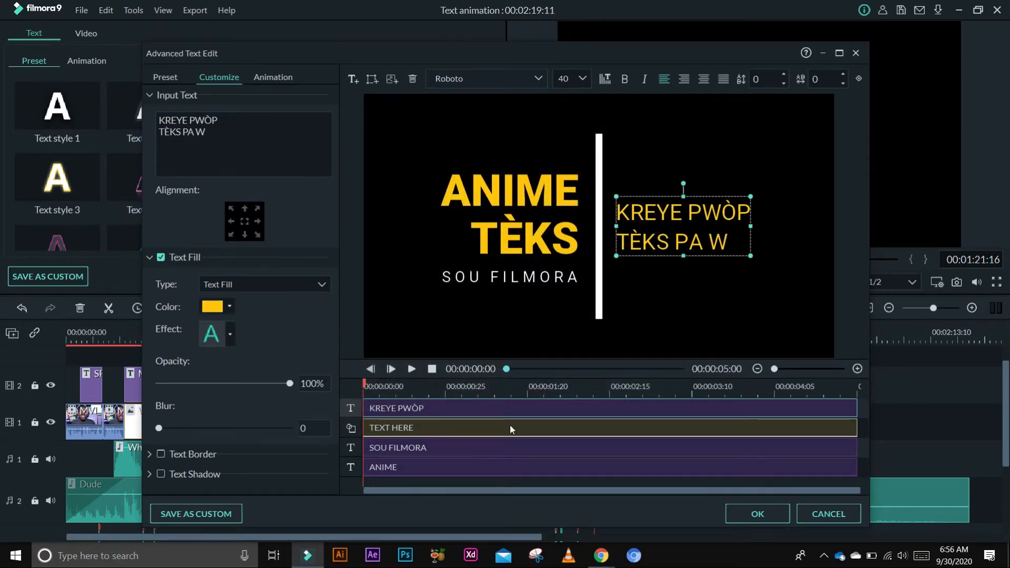
- Apply the Type Writer animation to the ANIME TÈKS title and lengthen its animation span
{"action": "left_click", "coordinate": [540, 213]}
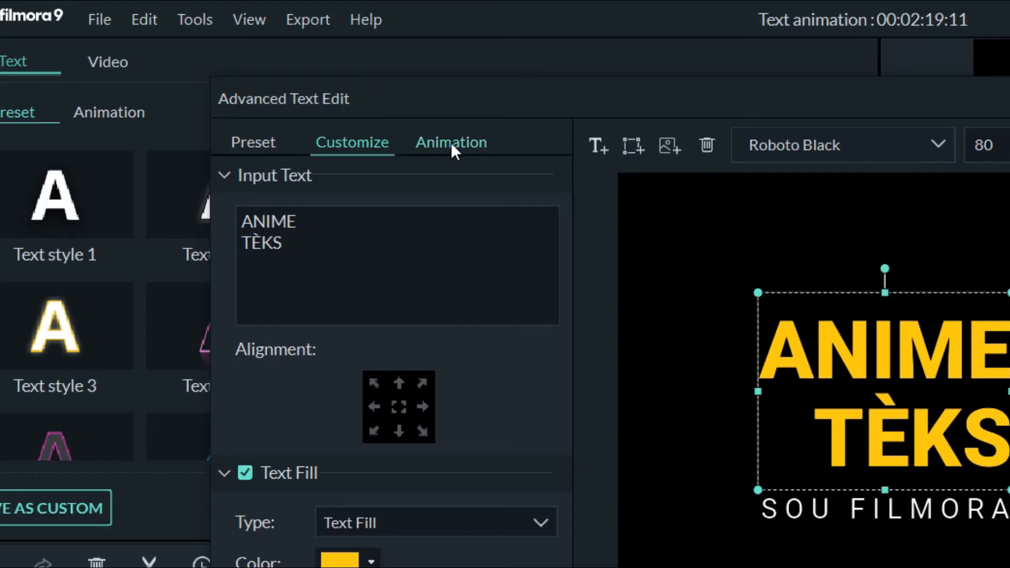
{"action": "left_click", "coordinate": [450, 143]}
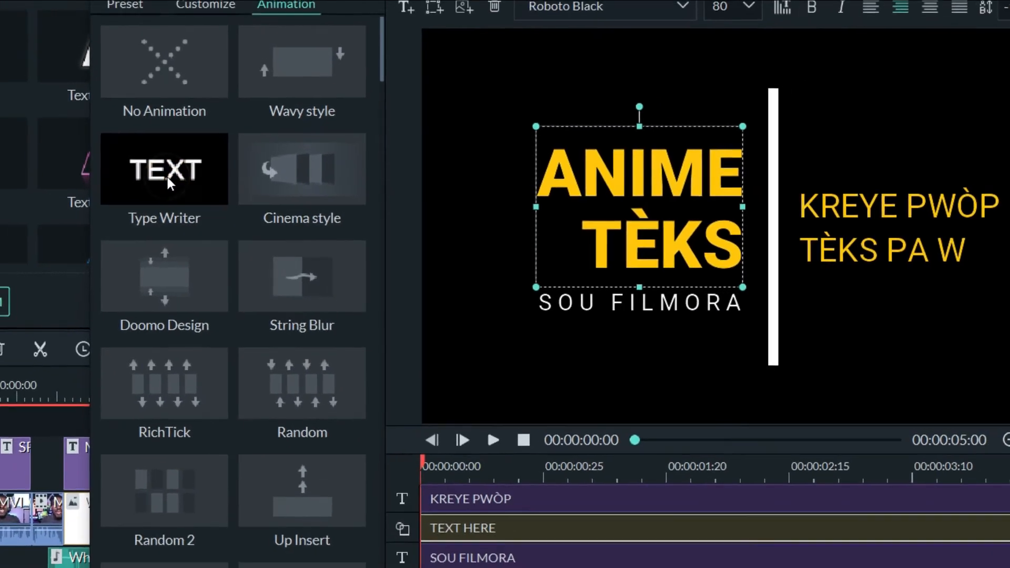
{"action": "left_click", "coordinate": [166, 175]}
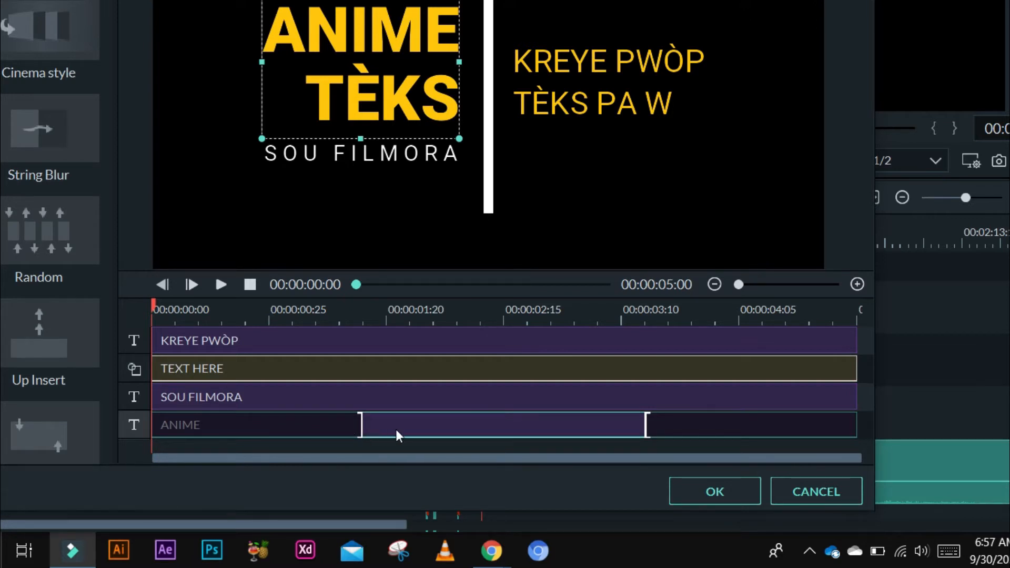
{"action": "left_click_drag", "start_coordinate": [647, 425], "coordinate": [788, 429]}
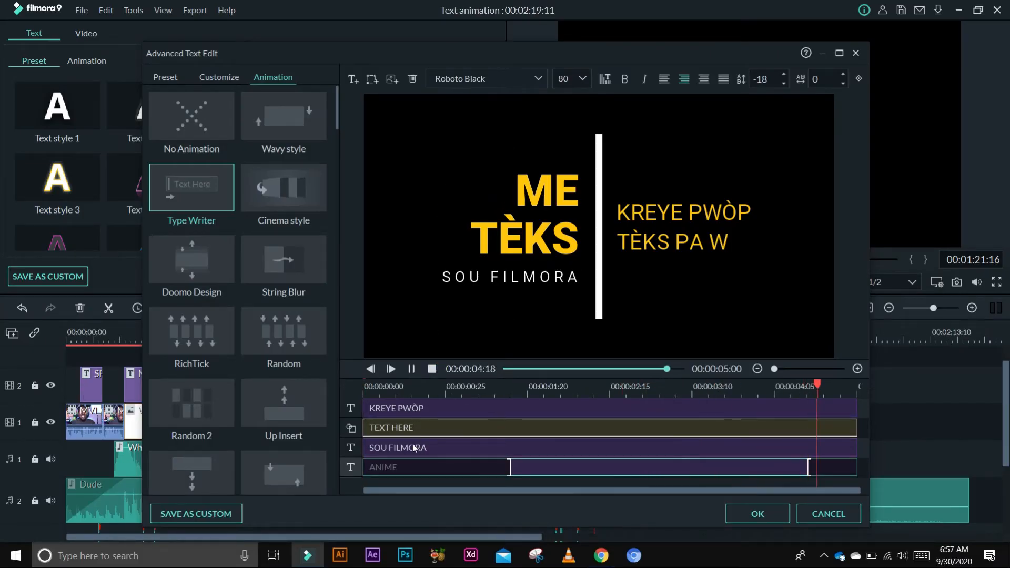
- Shift the SOU FILMORA clip to start about one second later and preview the result
{"action": "left_click_drag", "start_coordinate": [368, 447], "coordinate": [506, 463]}
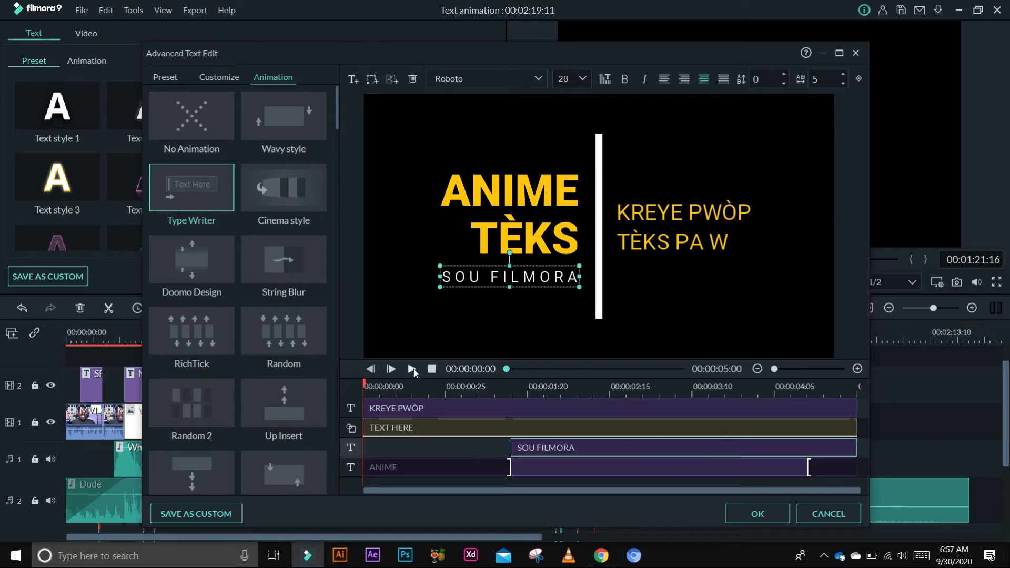
{"action": "left_click", "coordinate": [411, 368]}
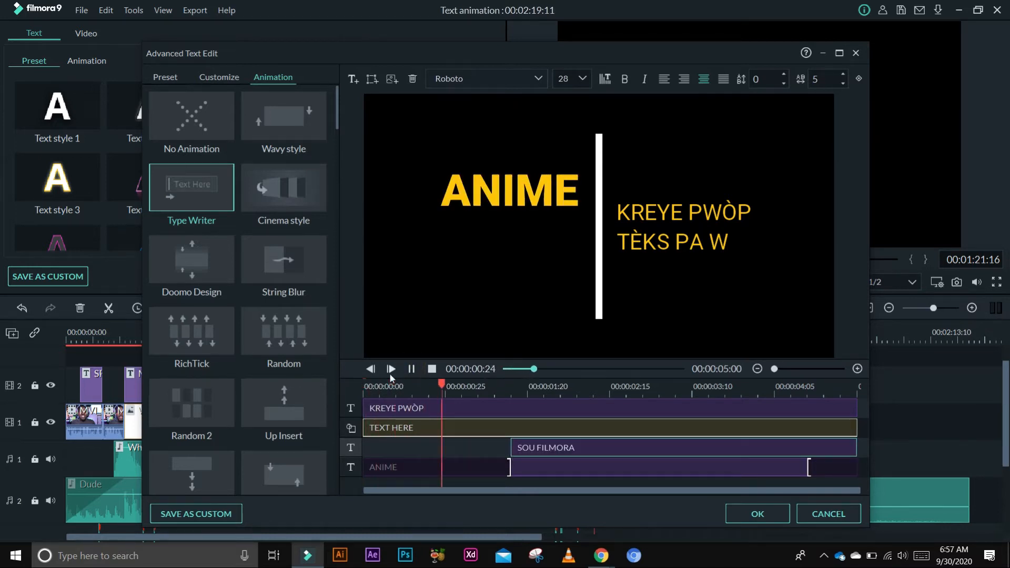
{"action": "left_click", "coordinate": [432, 369]}
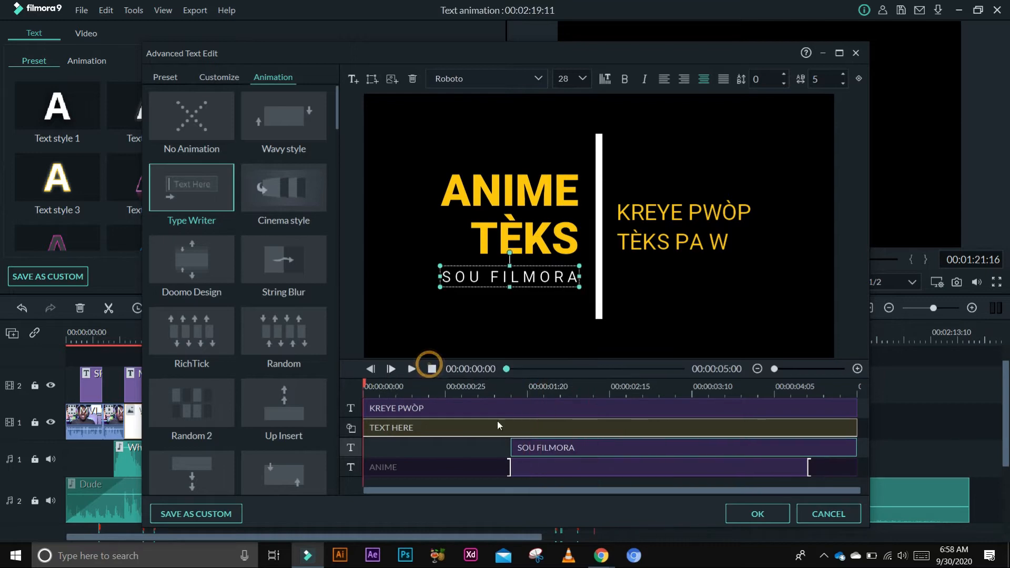
- Apply the Left Dir Insert animation to SOU FILMORA and adjust its animation span on the timeline
{"action": "left_click", "coordinate": [544, 450]}
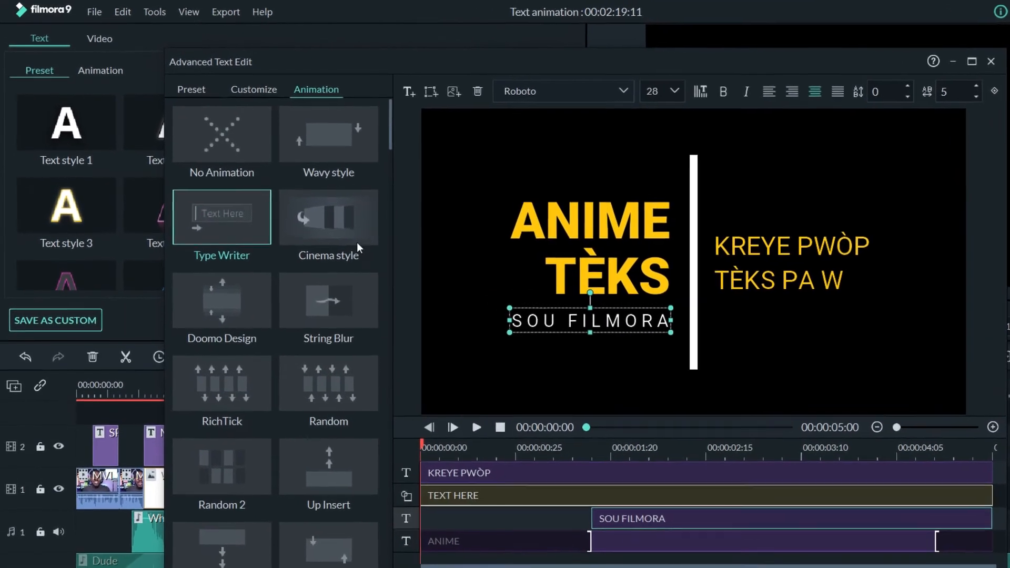
{"action": "left_click_drag", "start_coordinate": [424, 131], "coordinate": [423, 177]}
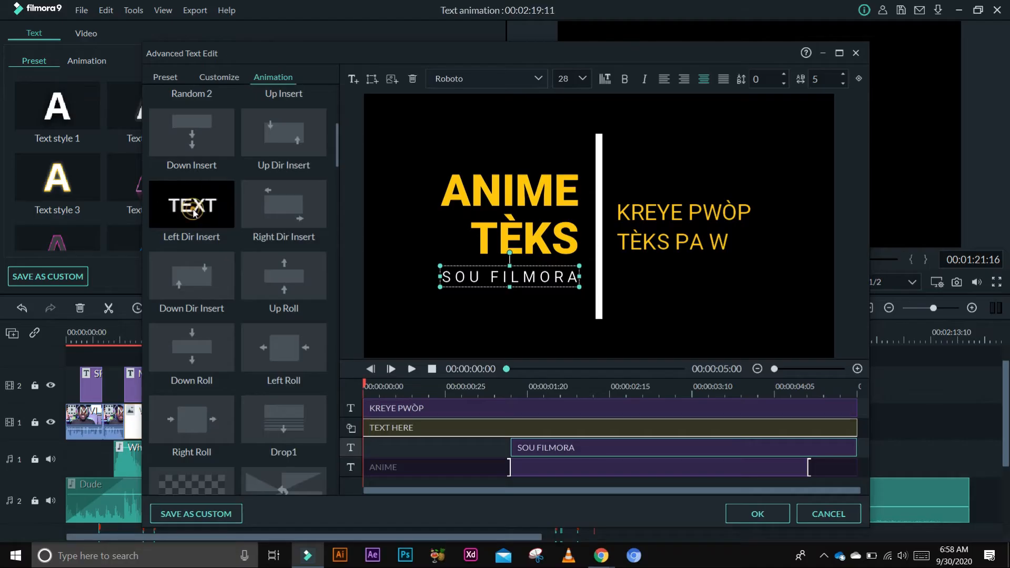
{"action": "double_click", "coordinate": [305, 441]}
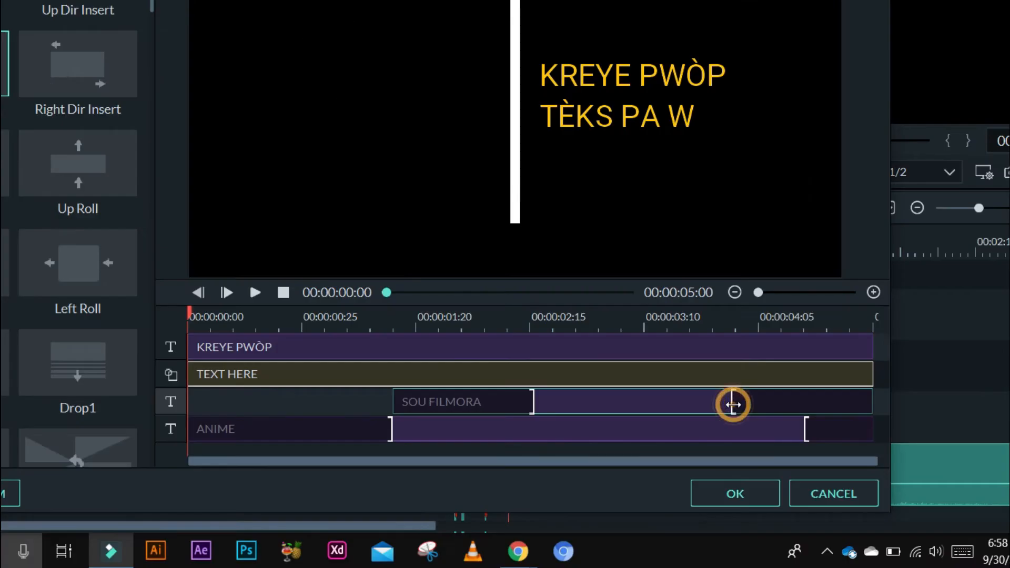
{"action": "left_click_drag", "start_coordinate": [757, 448], "coordinate": [813, 453]}
{"action": "left_click_drag", "start_coordinate": [532, 413], "coordinate": [439, 408]}
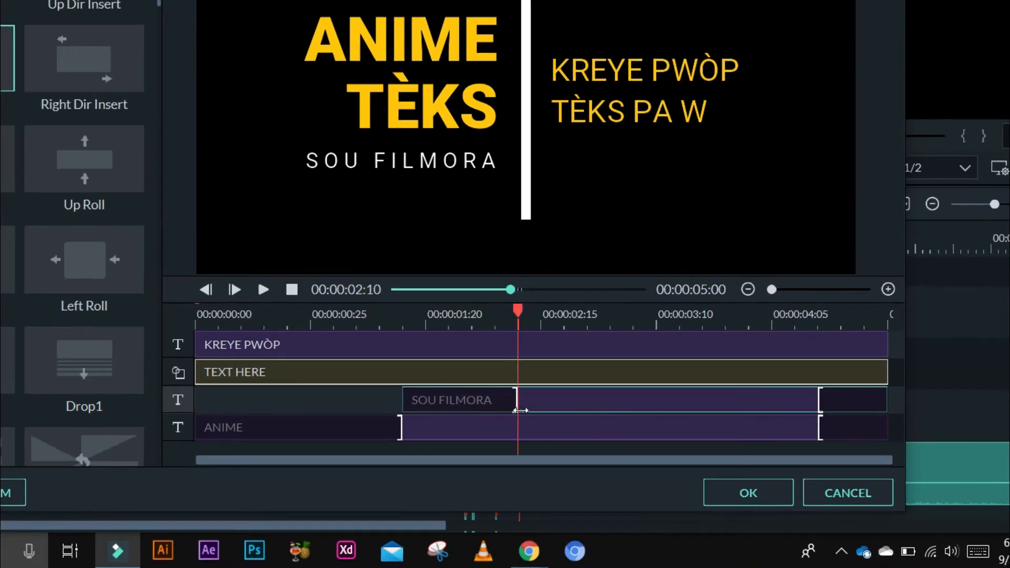
{"action": "left_click", "coordinate": [263, 289]}
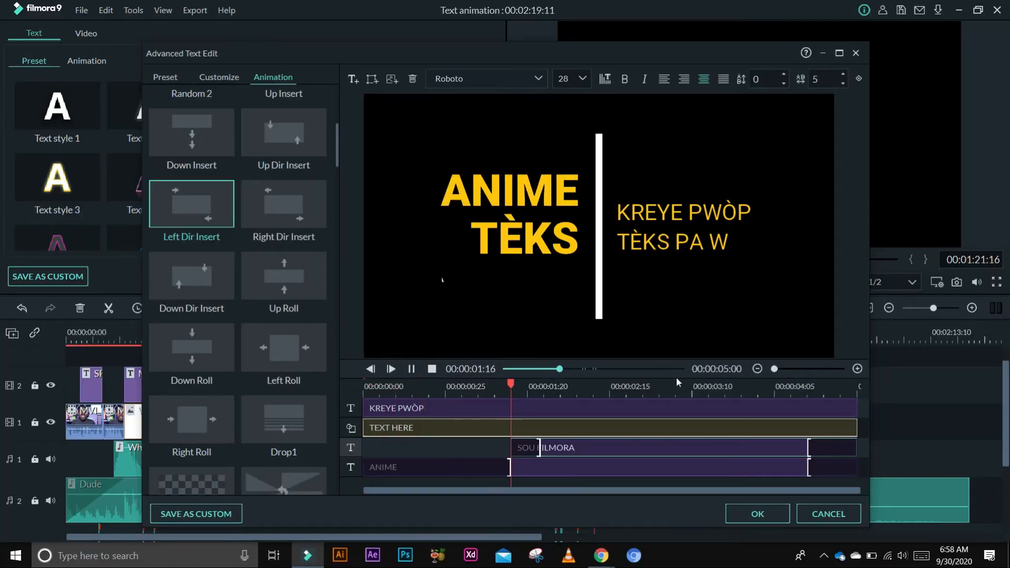
{"action": "left_click", "coordinate": [431, 369]}
- Apply the Drop1 animation to the white vertical bar shape
{"action": "left_click", "coordinate": [601, 279]}
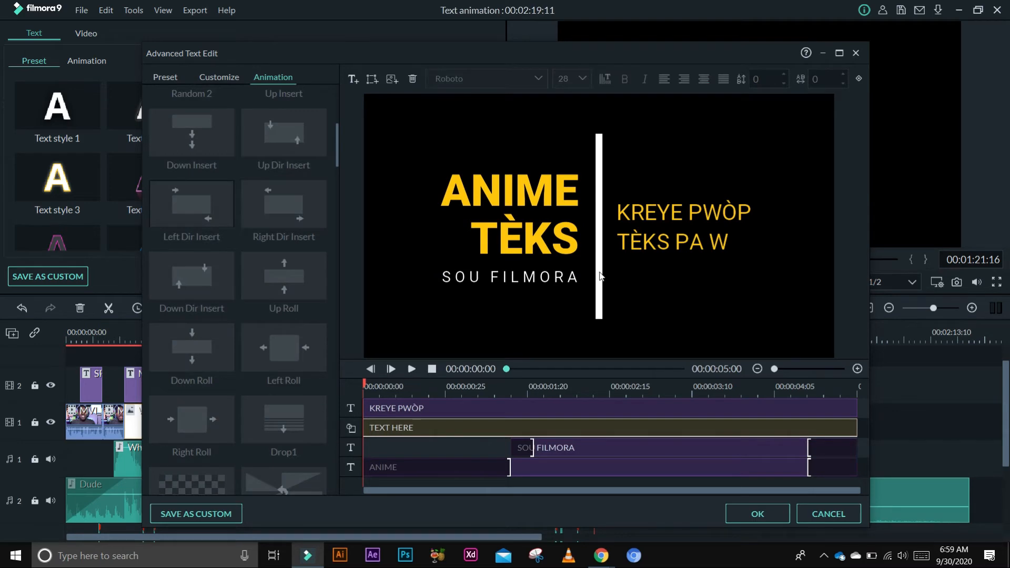
{"action": "left_click", "coordinate": [601, 277]}
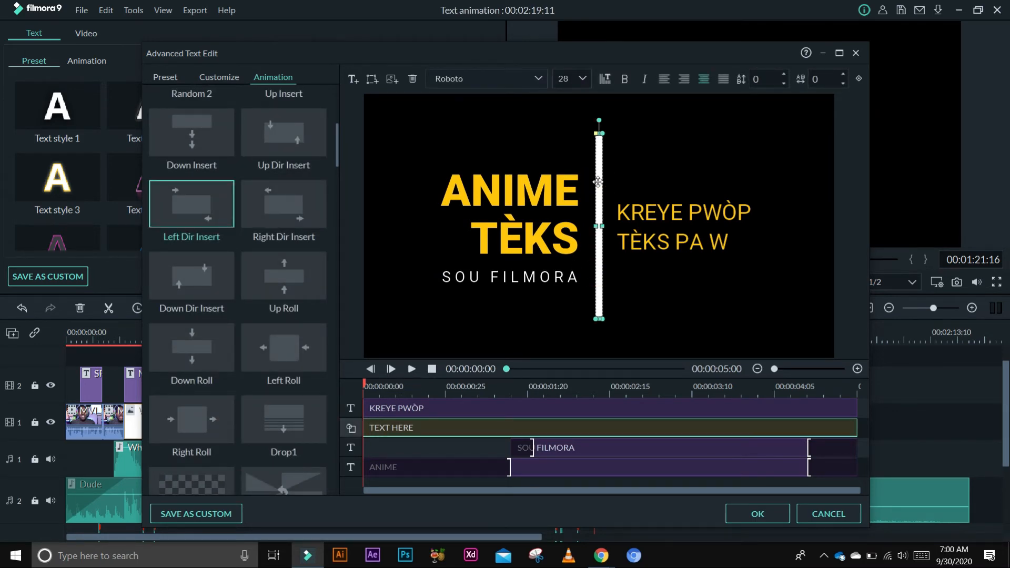
{"action": "left_click_drag", "start_coordinate": [337, 143], "coordinate": [337, 162]}
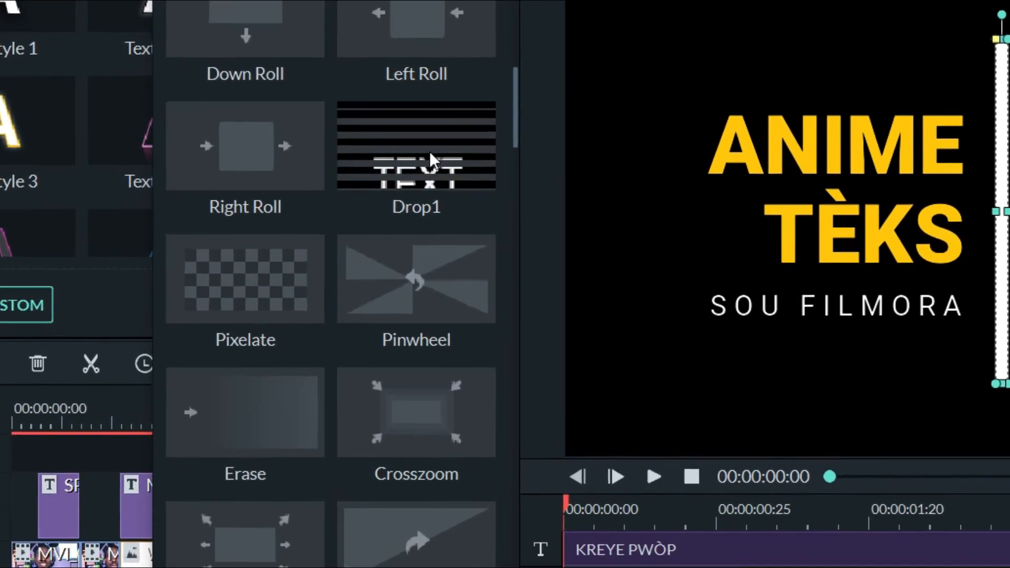
{"action": "left_click", "coordinate": [399, 160]}
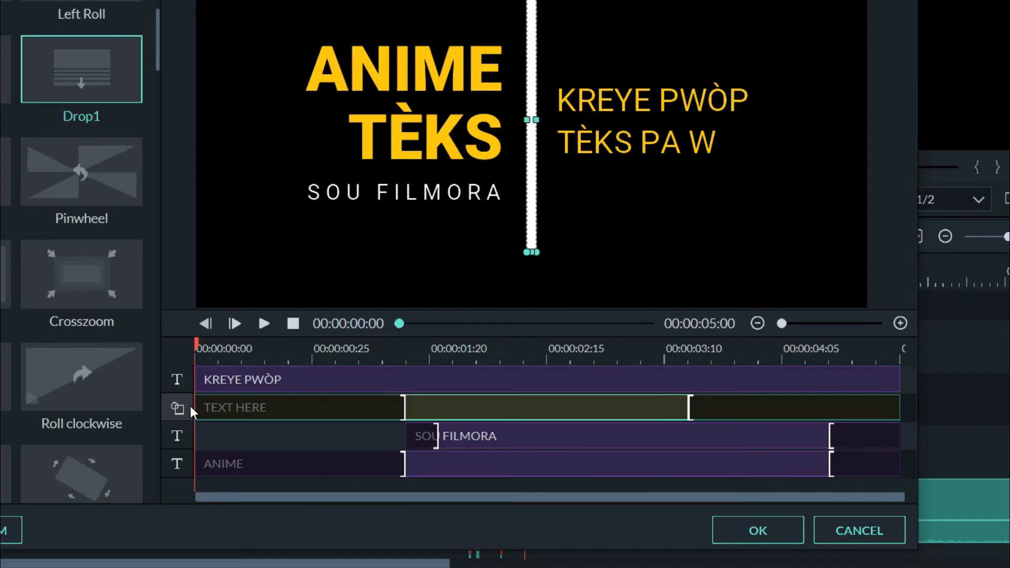
- Delay the bar shape's clip start to about 1:22 and extend its animation span toward the end
{"action": "left_click_drag", "start_coordinate": [197, 408], "coordinate": [408, 436]}
{"action": "left_click_drag", "start_coordinate": [550, 405], "coordinate": [439, 417]}
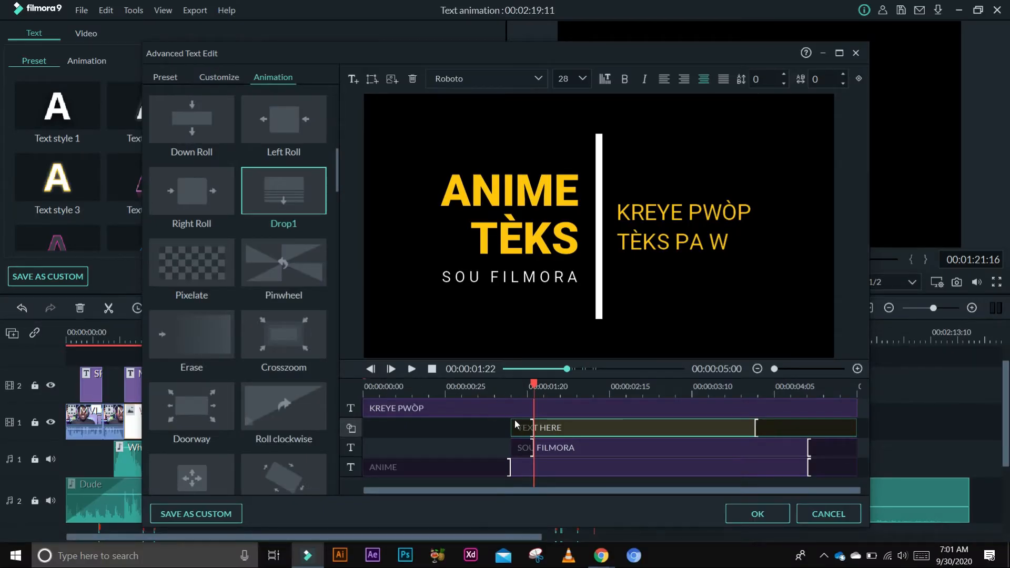
{"action": "left_click_drag", "start_coordinate": [755, 429], "coordinate": [808, 429]}
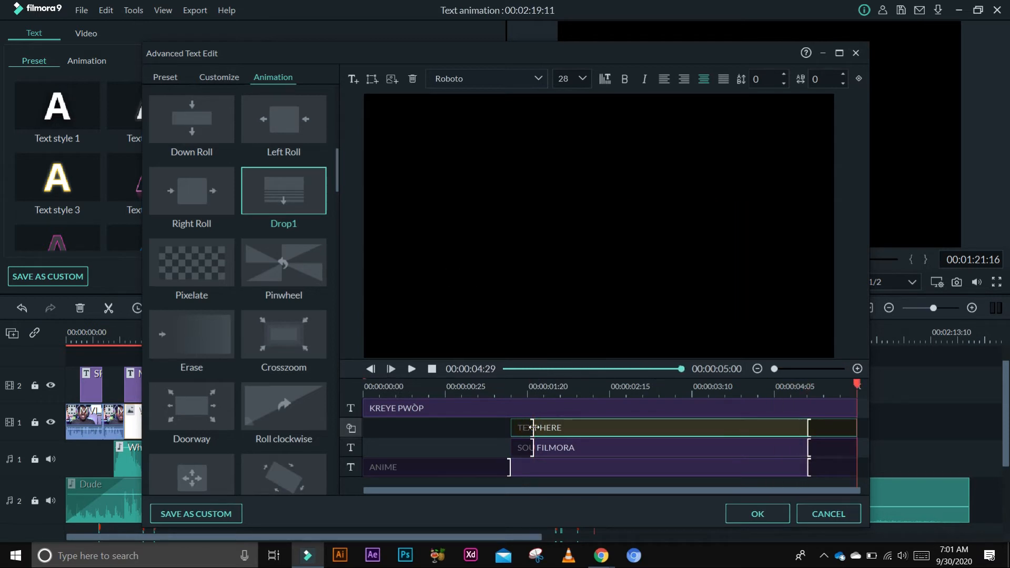
- Shorten the bar shape's animation-in span on its track and preview the title
{"action": "left_click_drag", "start_coordinate": [531, 427], "coordinate": [566, 432]}
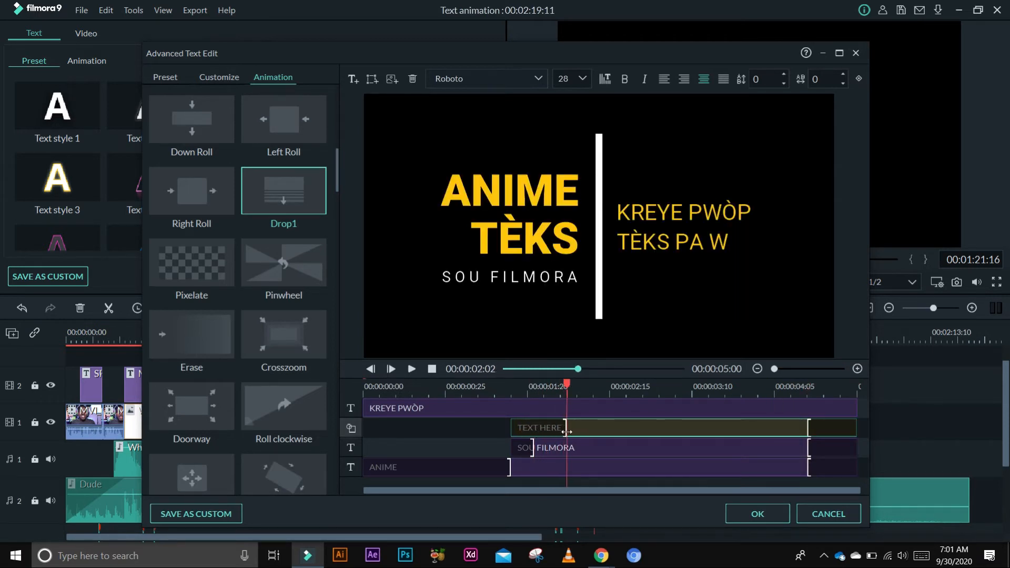
{"action": "left_click", "coordinate": [432, 367]}
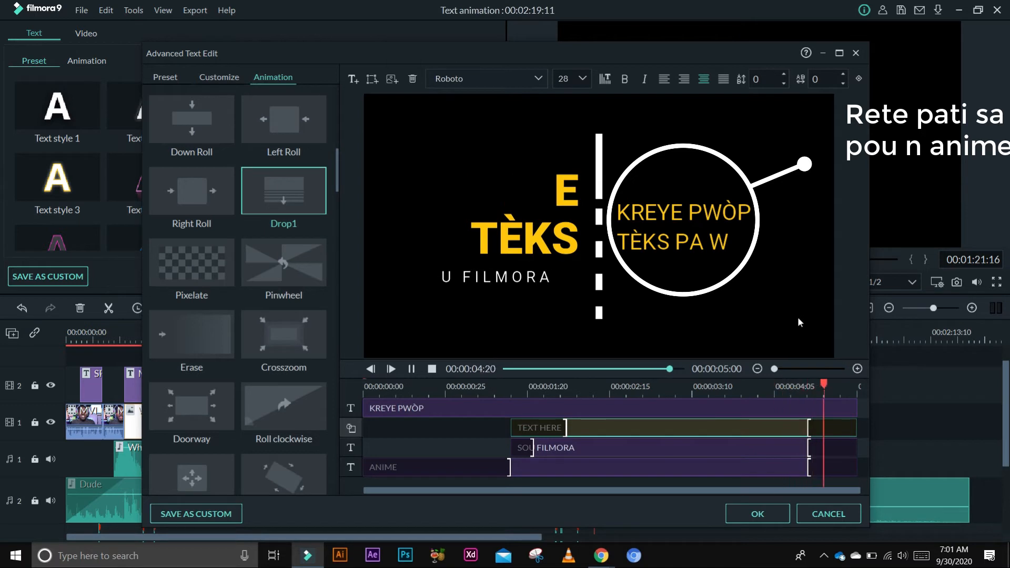
- Apply the Up Dir Insert animation to the KREYE PWÒP text
{"action": "left_click", "coordinate": [538, 412]}
{"action": "scroll", "coordinate": [255, 236], "scroll_direction": "down", "scroll_amount": 3}
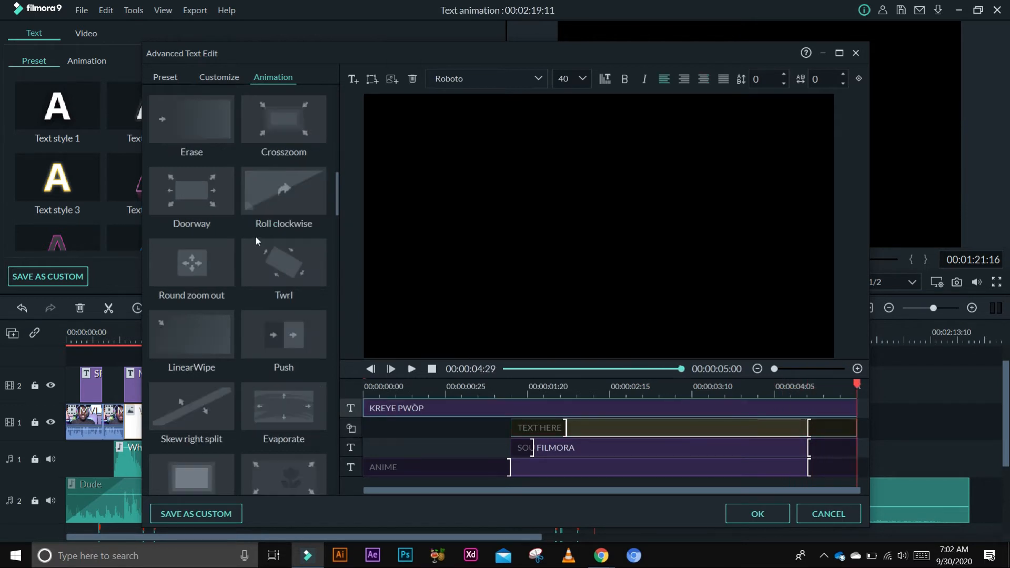
{"action": "scroll", "coordinate": [275, 217], "scroll_direction": "up", "scroll_amount": 3}
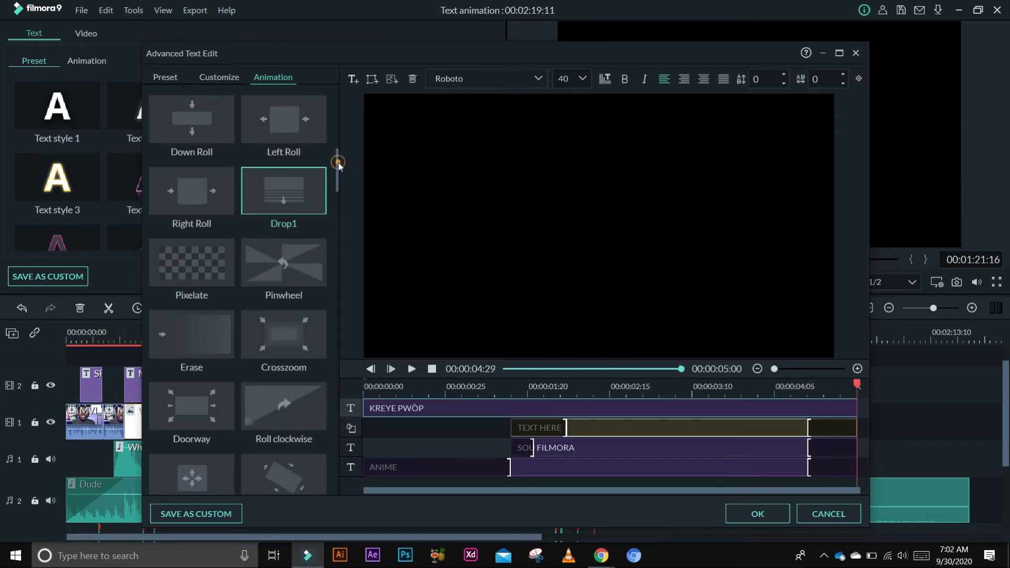
{"action": "left_click_drag", "start_coordinate": [338, 164], "coordinate": [338, 139]}
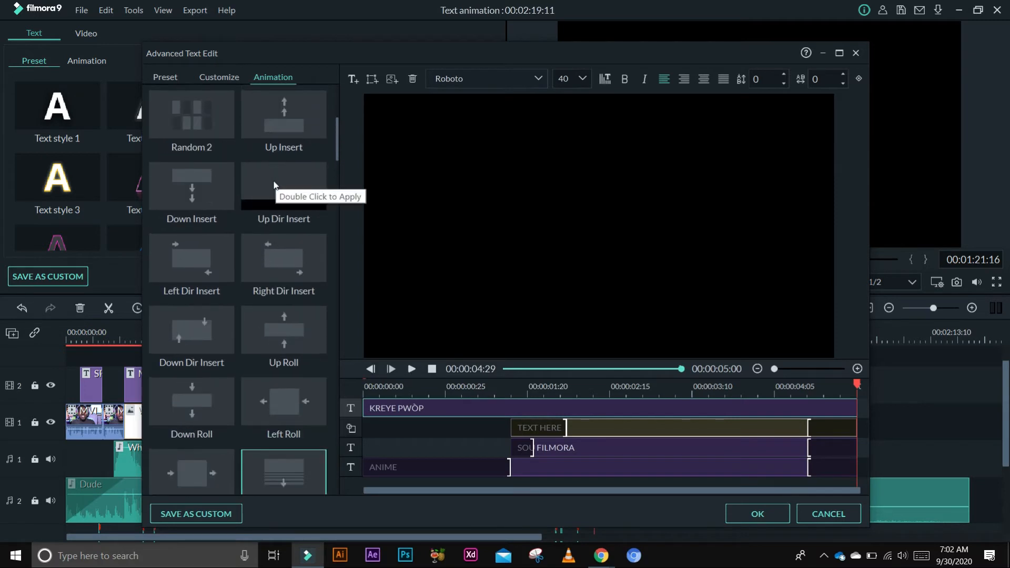
{"action": "left_click", "coordinate": [275, 189]}
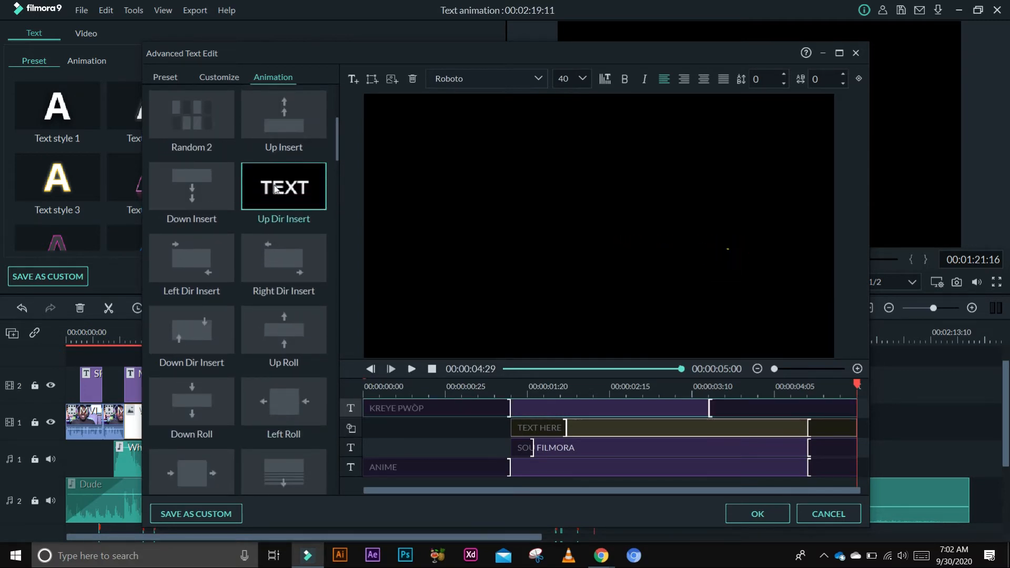
- Shift the KREYE PWÒP clip to start about two seconds in
{"action": "left_click", "coordinate": [372, 408]}
{"action": "left_click_drag", "start_coordinate": [474, 409], "coordinate": [564, 419]}
{"action": "left_click", "coordinate": [509, 427]}
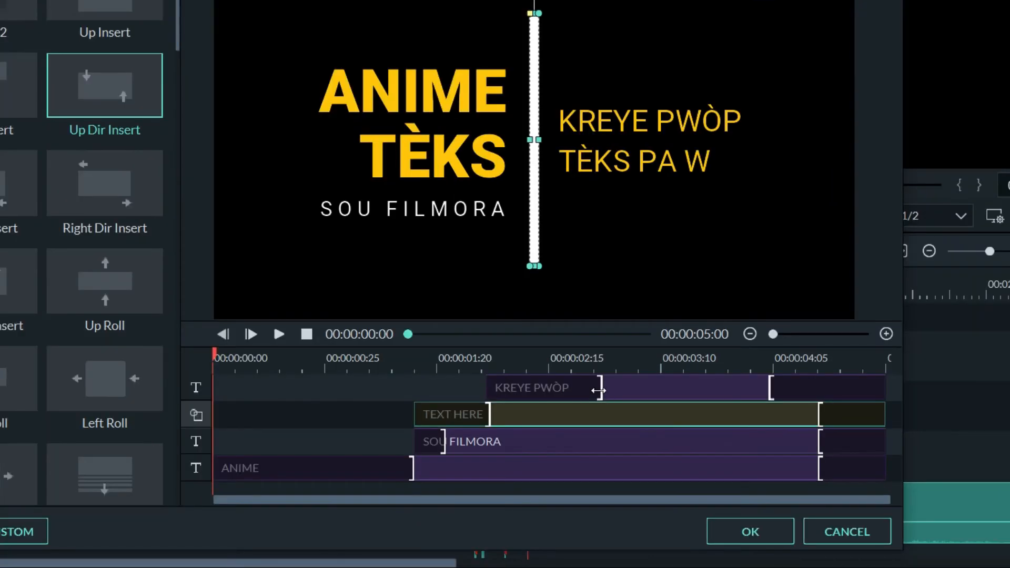
- Adjust the KREYE PWÒP animation span handles on its track and preview the result
{"action": "left_click_drag", "start_coordinate": [599, 391], "coordinate": [522, 390]}
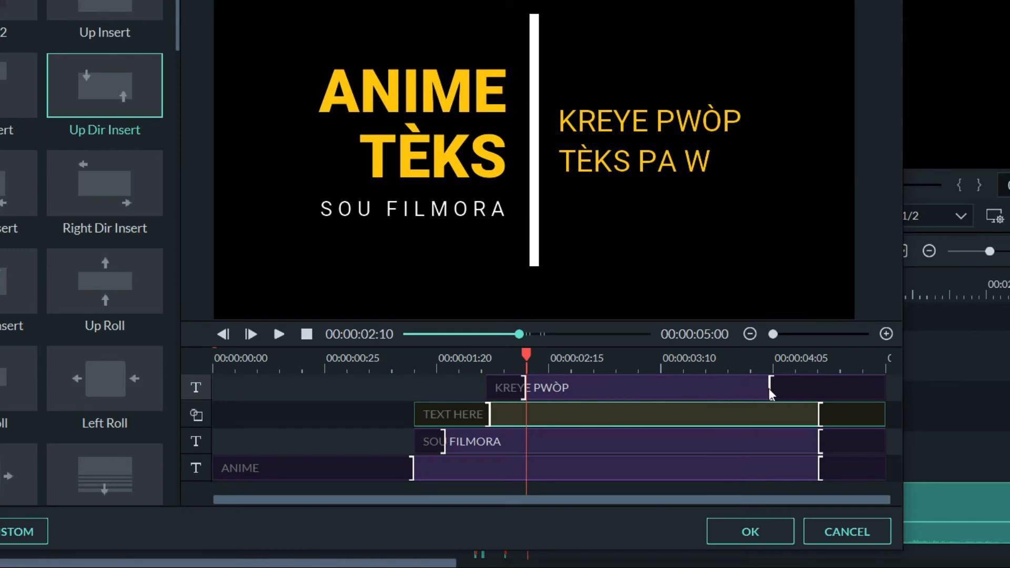
{"action": "left_click_drag", "start_coordinate": [772, 388], "coordinate": [817, 388]}
{"action": "left_click", "coordinate": [307, 334]}
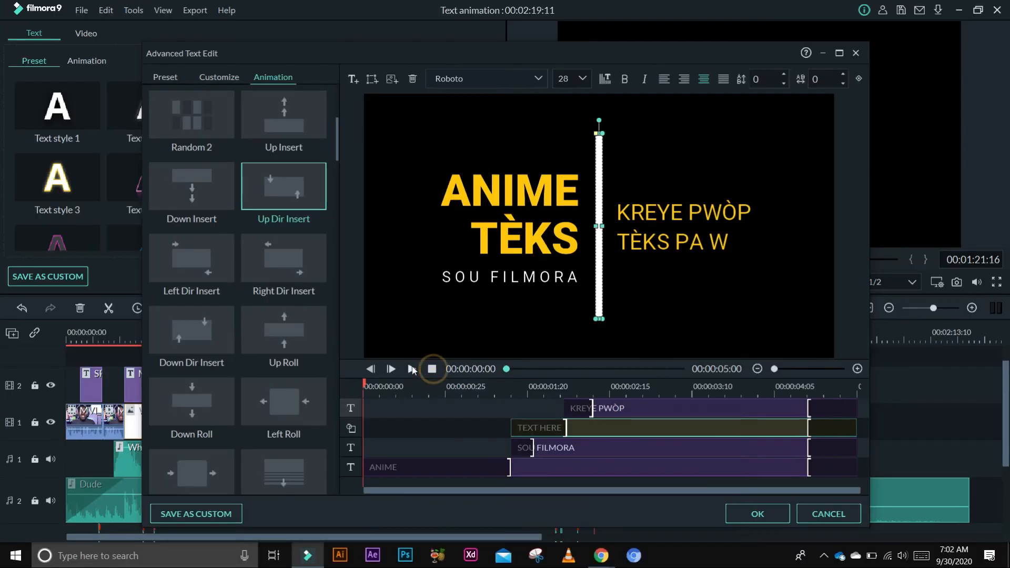
{"action": "left_click", "coordinate": [279, 334]}
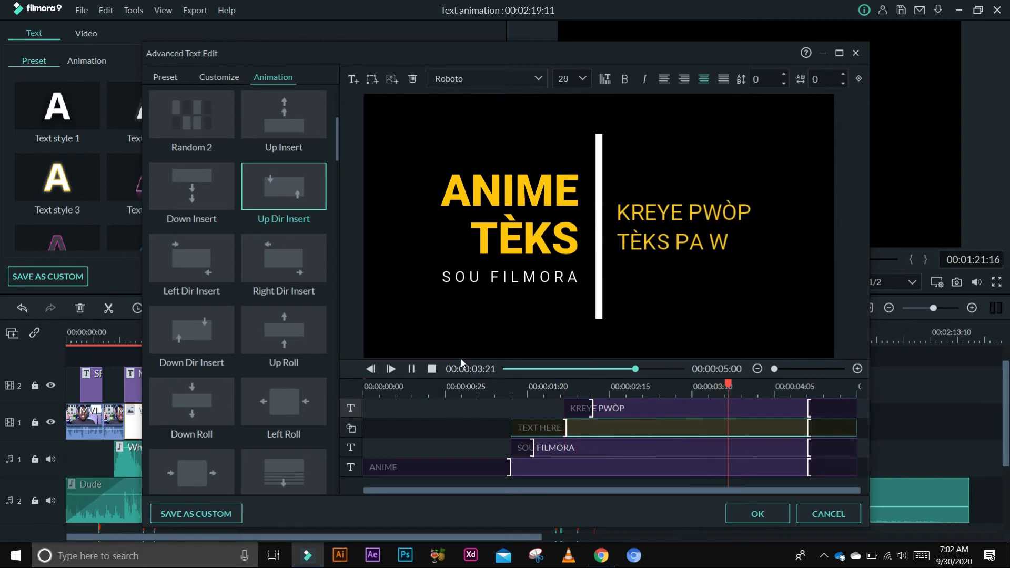
{"action": "left_click", "coordinate": [432, 369]}
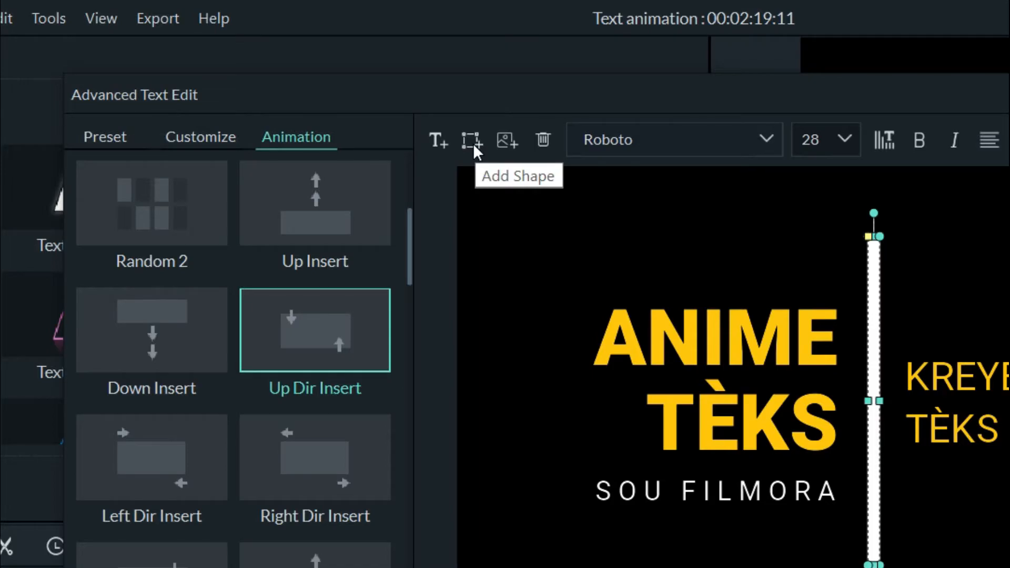
- Add a rectangle shape to the title and move it over the ANIME TÈKS text
{"action": "left_click", "coordinate": [372, 79]}
{"action": "left_click", "coordinate": [415, 160]}
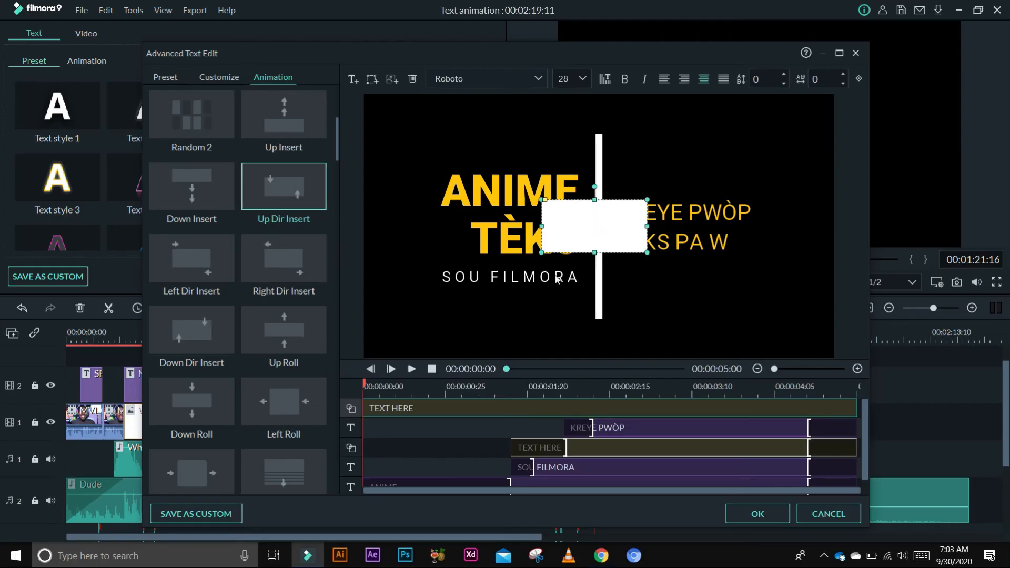
{"action": "left_click_drag", "start_coordinate": [597, 225], "coordinate": [536, 222]}
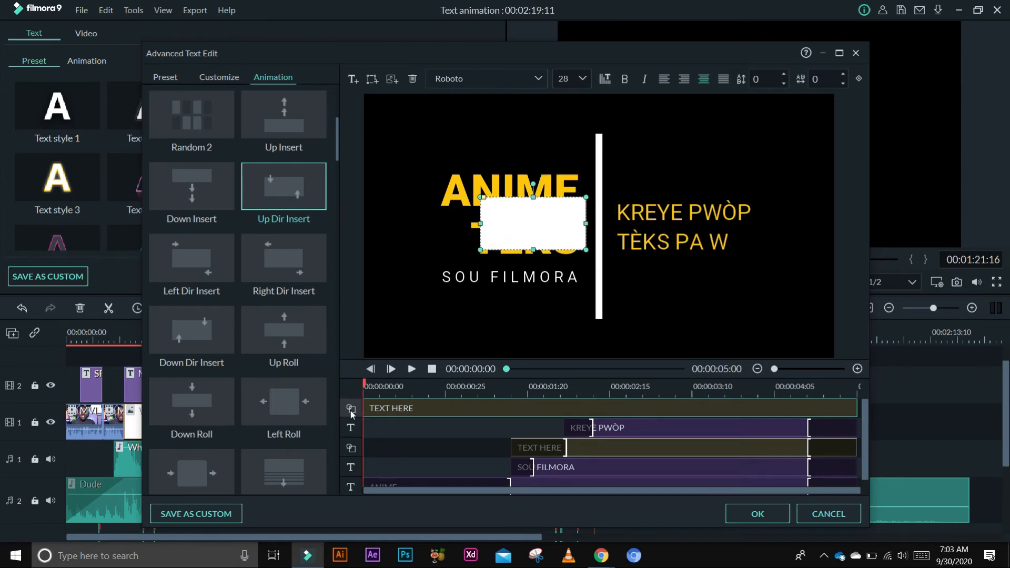
- Move the new rectangle's layer to the bottom of the layer stack, behind the texts
{"action": "left_click_drag", "start_coordinate": [349, 408], "coordinate": [352, 431]}
{"action": "left_click_drag", "start_coordinate": [351, 409], "coordinate": [351, 436]}
{"action": "left_click_drag", "start_coordinate": [351, 483], "coordinate": [351, 485]}
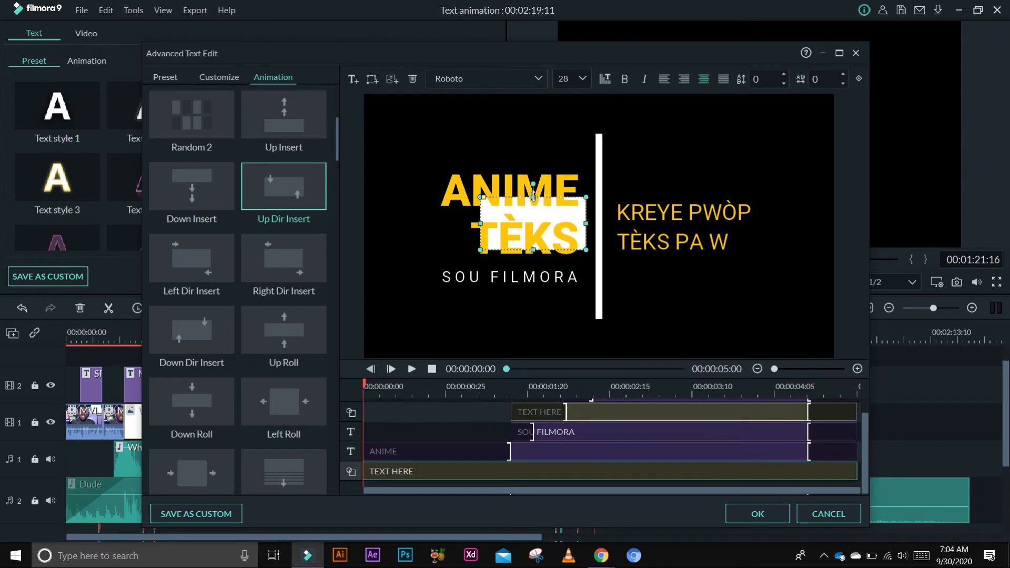
- Stretch the rectangle to cover the entire video frame as a background
{"action": "left_click_drag", "start_coordinate": [533, 196], "coordinate": [532, 86]}
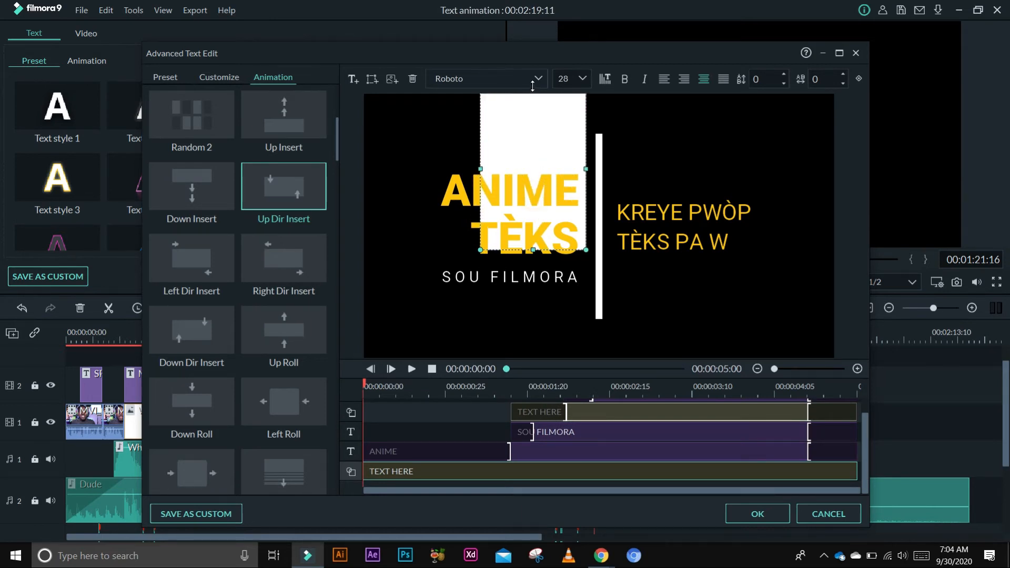
{"action": "left_click_drag", "start_coordinate": [476, 165], "coordinate": [363, 168]}
{"action": "key", "text": "ctrl+z"}
{"action": "left_click", "coordinate": [523, 145]}
{"action": "left_click_drag", "start_coordinate": [474, 250], "coordinate": [474, 361]}
{"action": "left_click_drag", "start_coordinate": [586, 231], "coordinate": [835, 232]}
- Turn off the background rectangle's shape border and set its fill color to dark navy blue
{"action": "left_click", "coordinate": [218, 77]}
{"action": "left_click", "coordinate": [275, 76]}
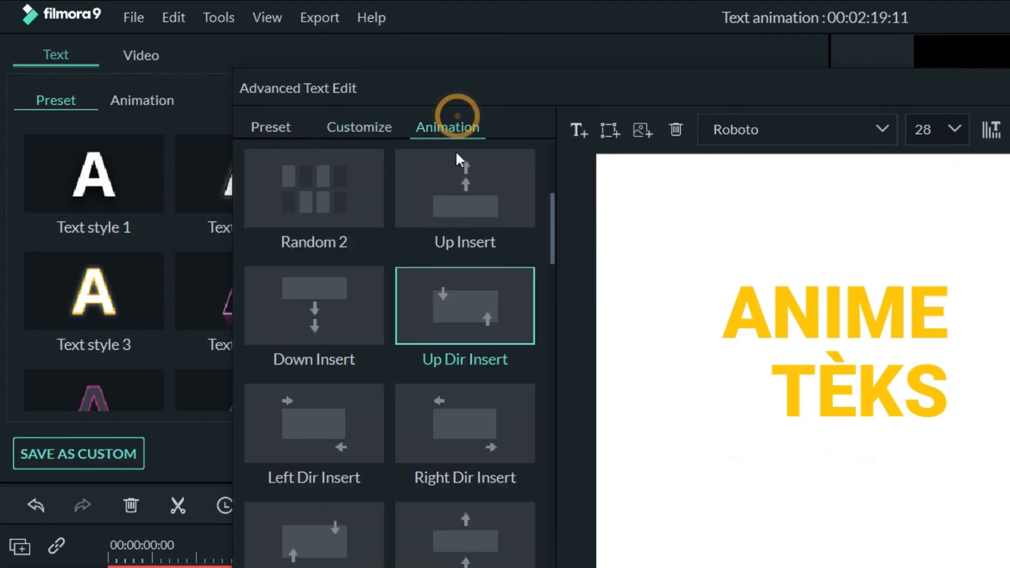
{"action": "left_click", "coordinate": [208, 72]}
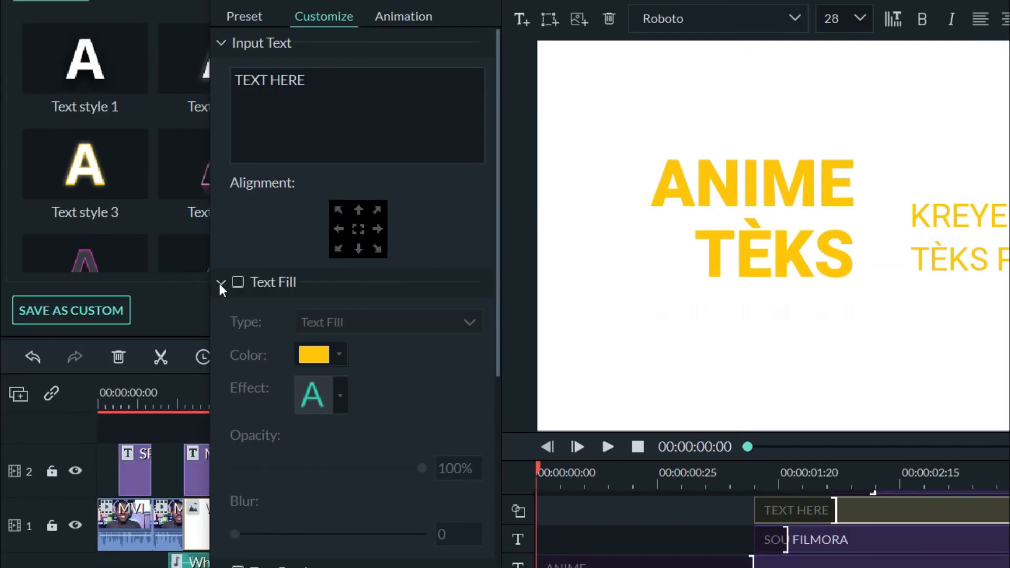
{"action": "left_click", "coordinate": [221, 283]}
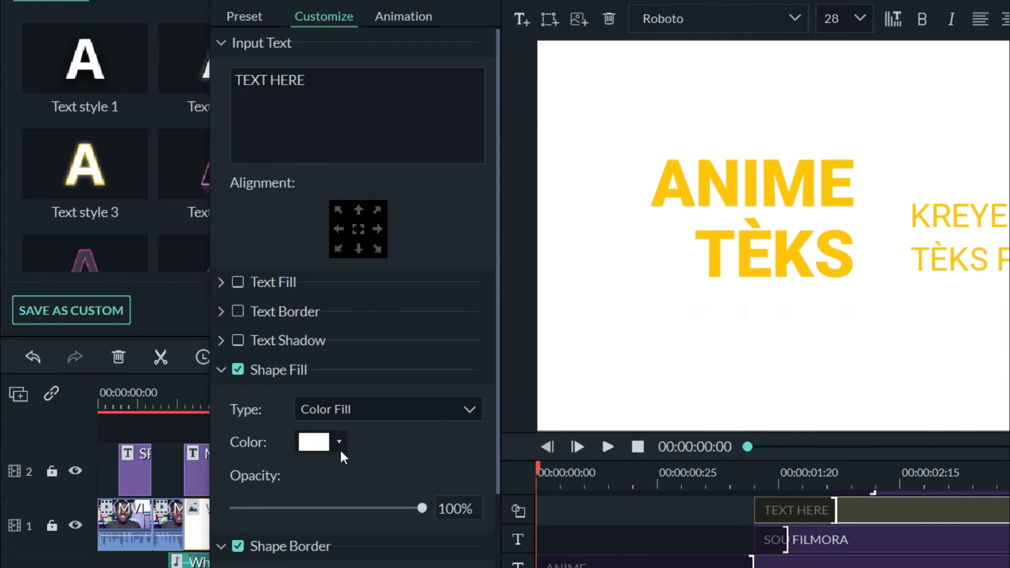
{"action": "scroll", "coordinate": [341, 447], "scroll_direction": "down", "scroll_amount": 2}
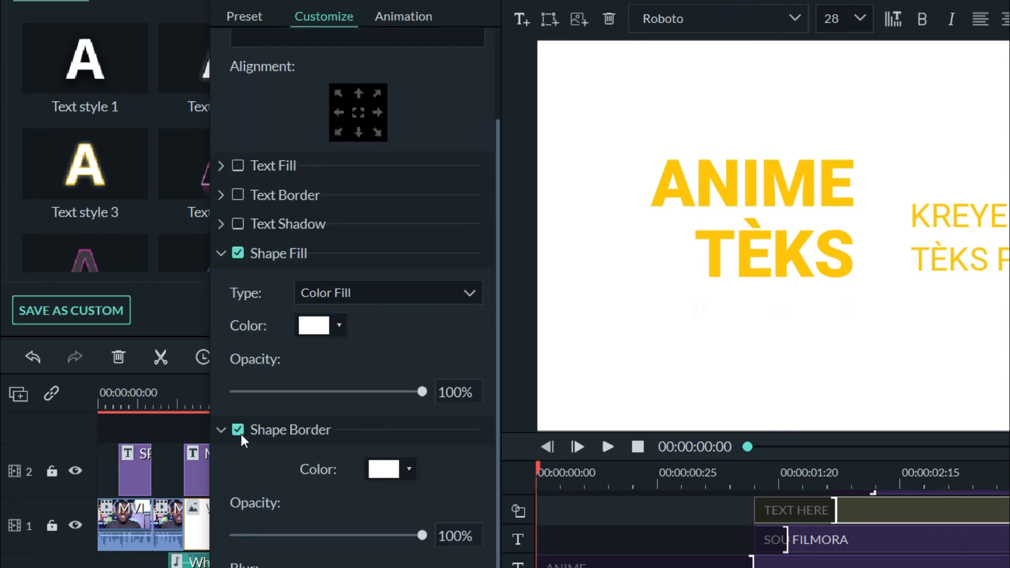
{"action": "left_click", "coordinate": [238, 430]}
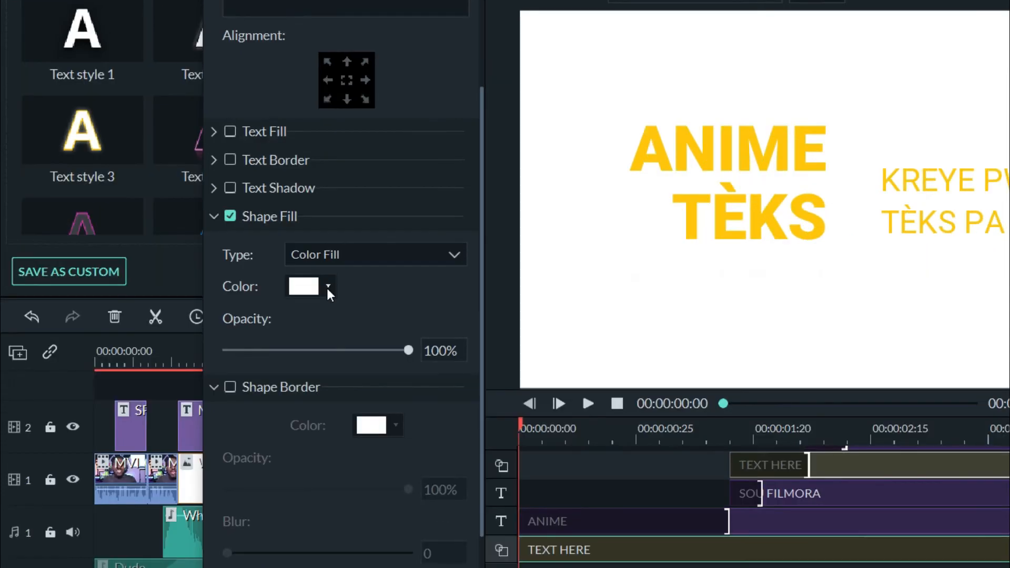
{"action": "left_click", "coordinate": [328, 285]}
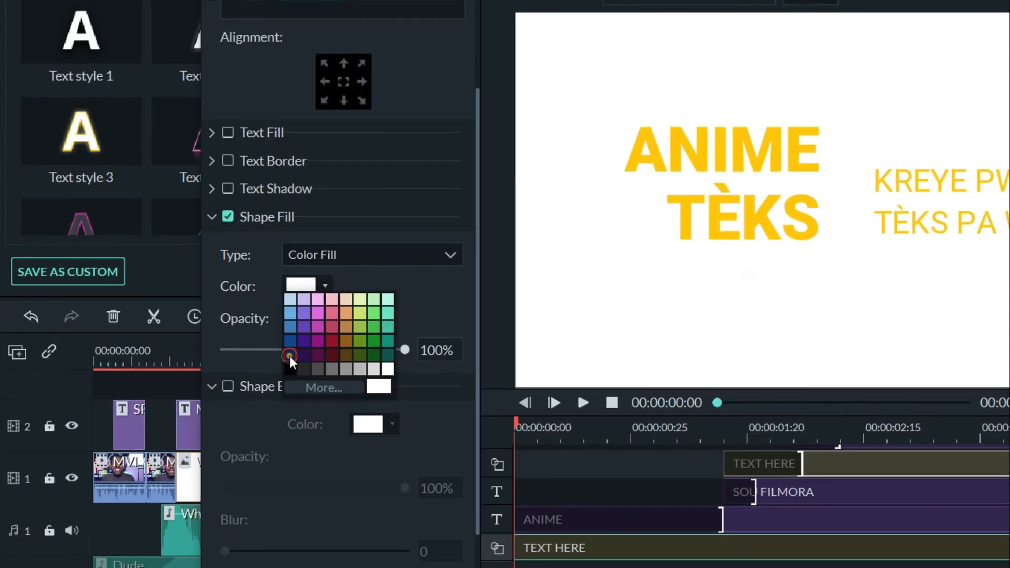
{"action": "left_click", "coordinate": [289, 354]}
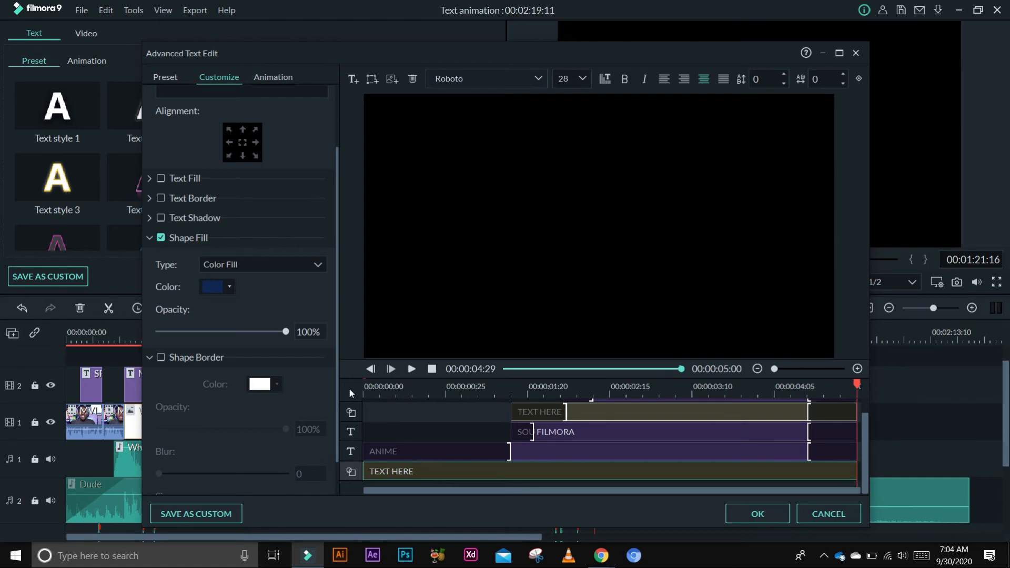
- Widen the background rectangle's animation span to the start and end of its track
{"action": "left_click", "coordinate": [272, 76]}
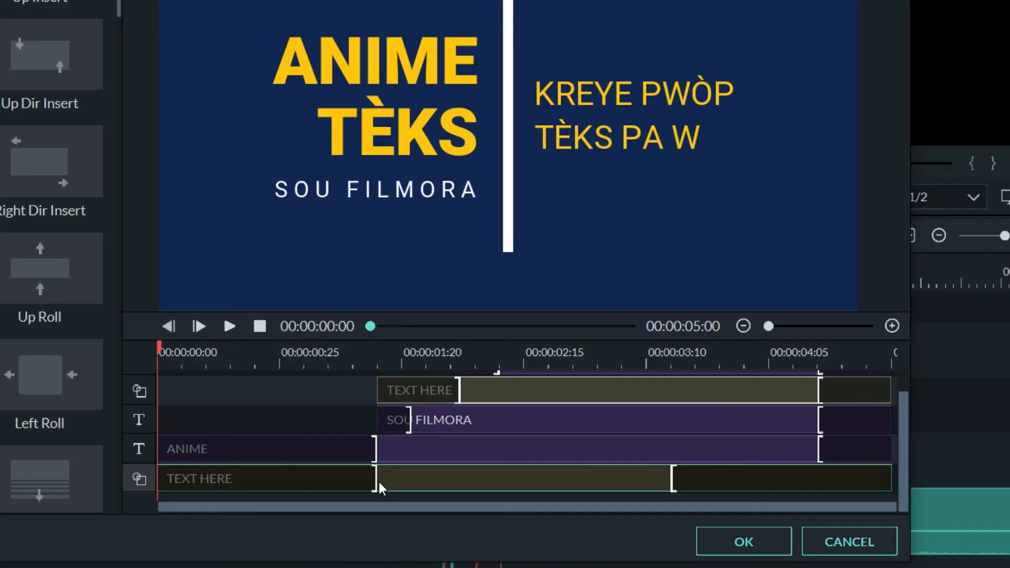
{"action": "left_click_drag", "start_coordinate": [376, 481], "coordinate": [213, 480]}
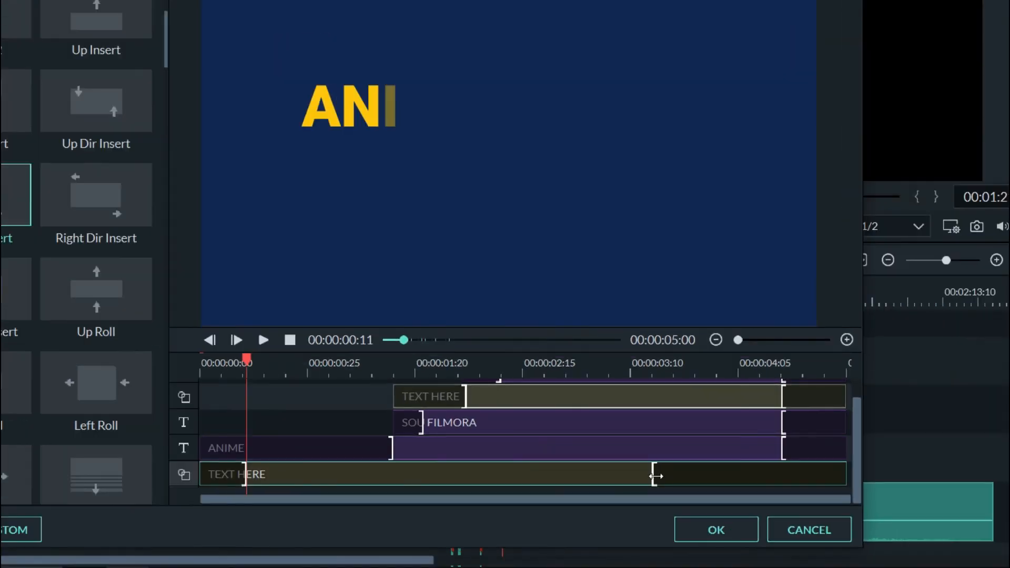
{"action": "left_click_drag", "start_coordinate": [673, 480], "coordinate": [836, 474]}
- Delay the ANIME clip's start slightly, preview, and apply the advanced text edits
{"action": "left_click", "coordinate": [472, 431]}
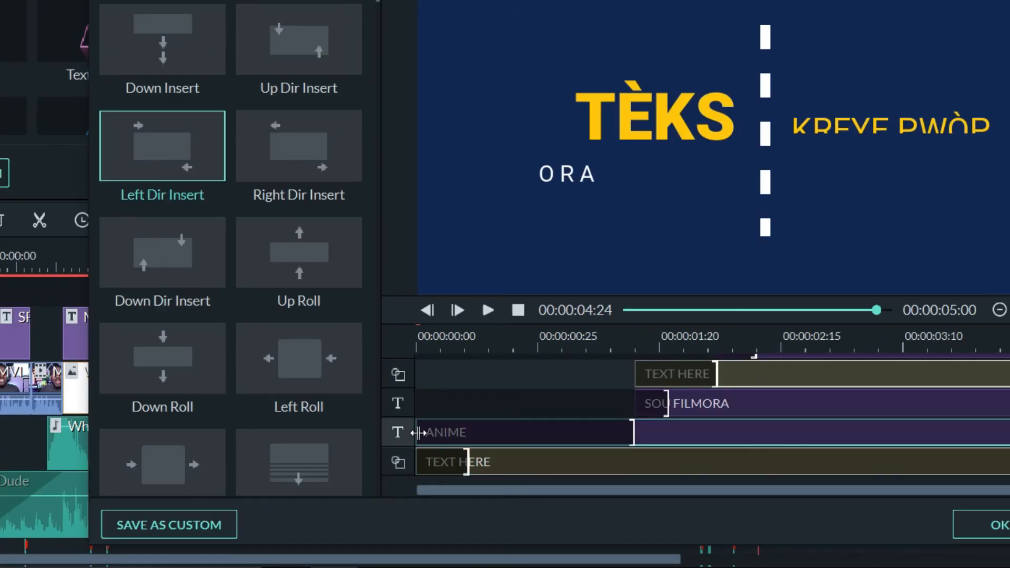
{"action": "left_click_drag", "start_coordinate": [417, 431], "coordinate": [465, 432]}
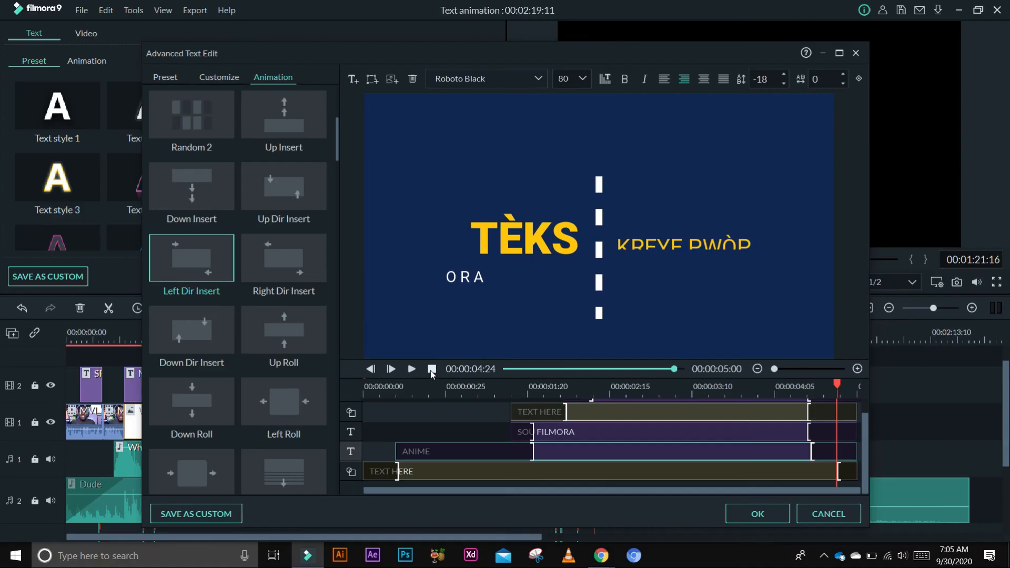
{"action": "left_click", "coordinate": [276, 344]}
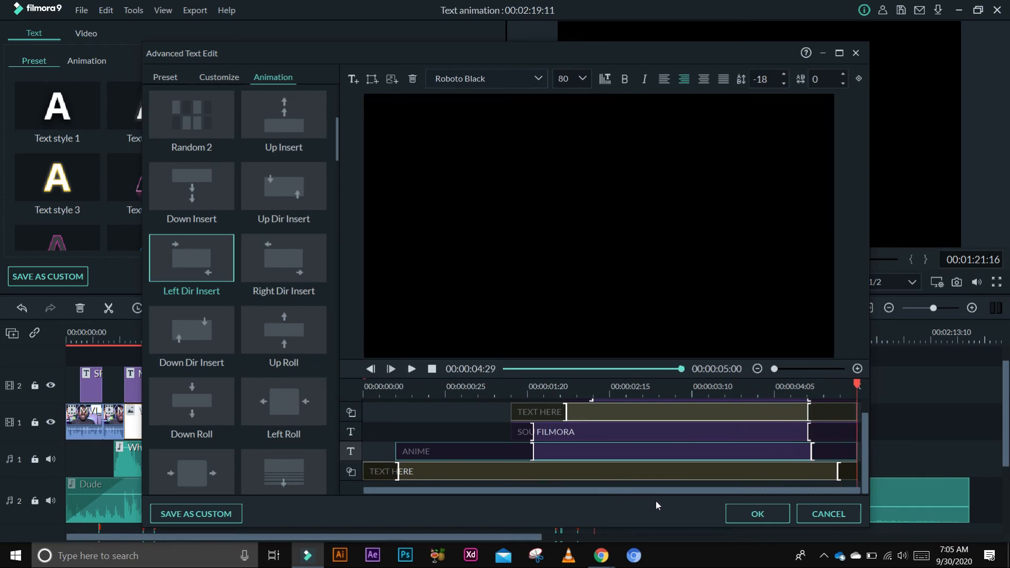
{"action": "left_click", "coordinate": [751, 514]}
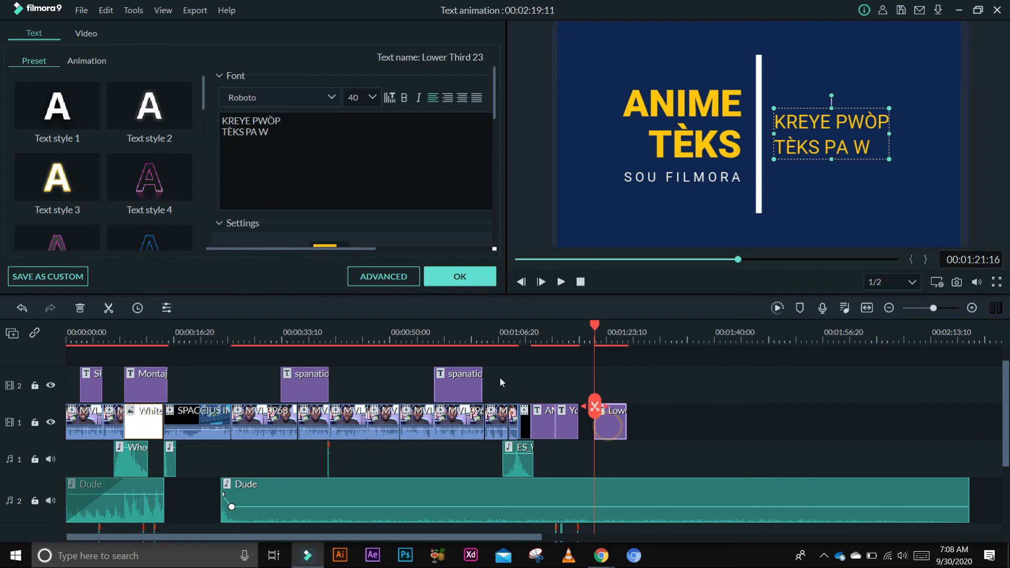
- Reopen the advanced editor and save the title as custom preset "Animasyon teks sou filmora"
{"action": "left_click", "coordinate": [387, 283]}
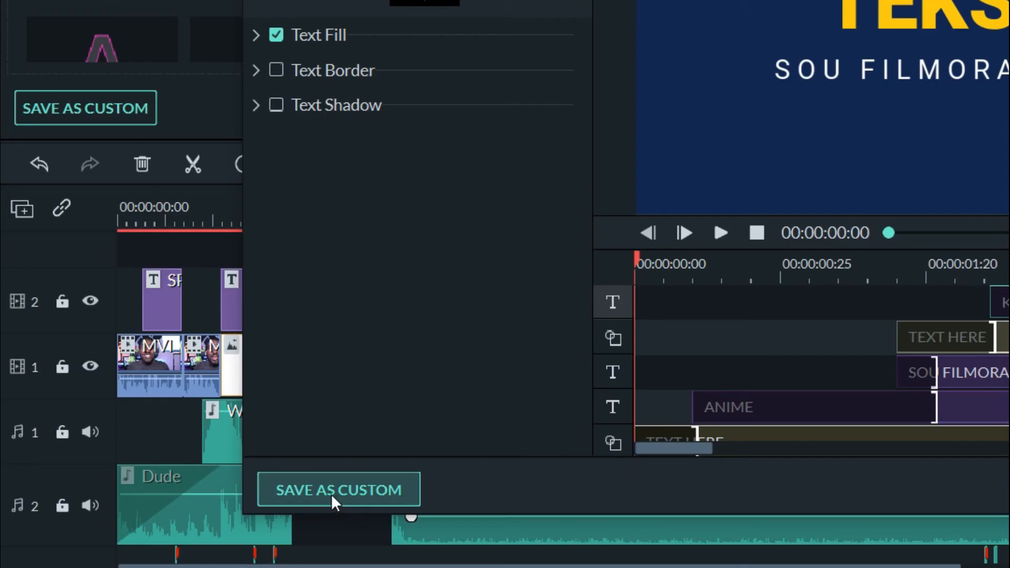
{"action": "left_click", "coordinate": [342, 493]}
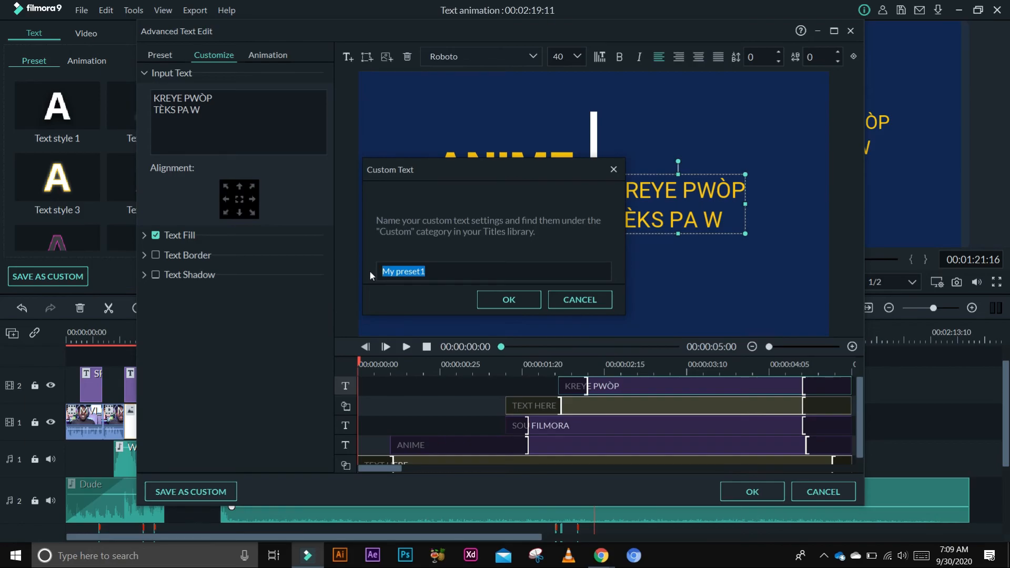
{"action": "type", "text": "Animasyo"}
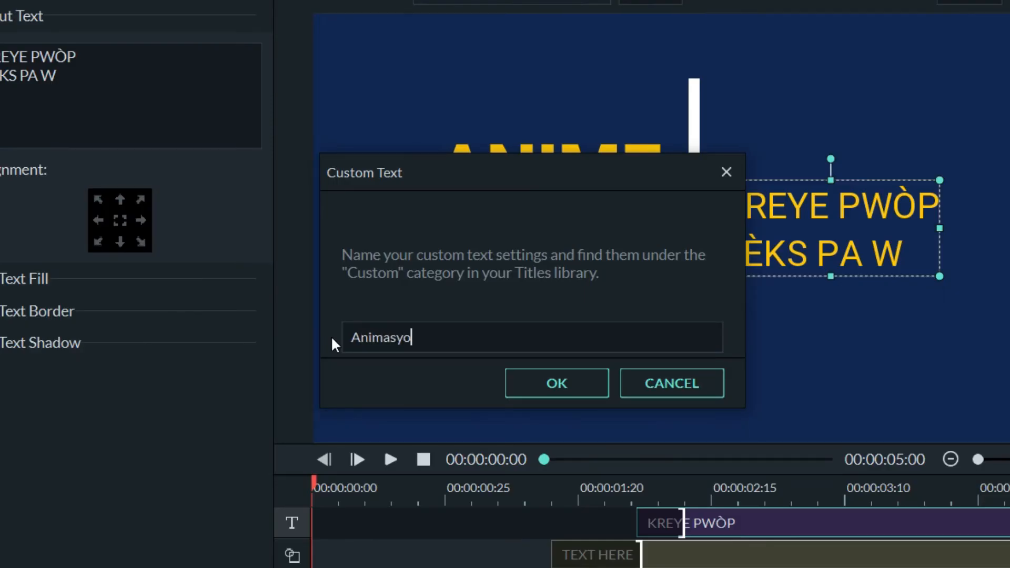
{"action": "type", "text": "n teks sou filmo"}
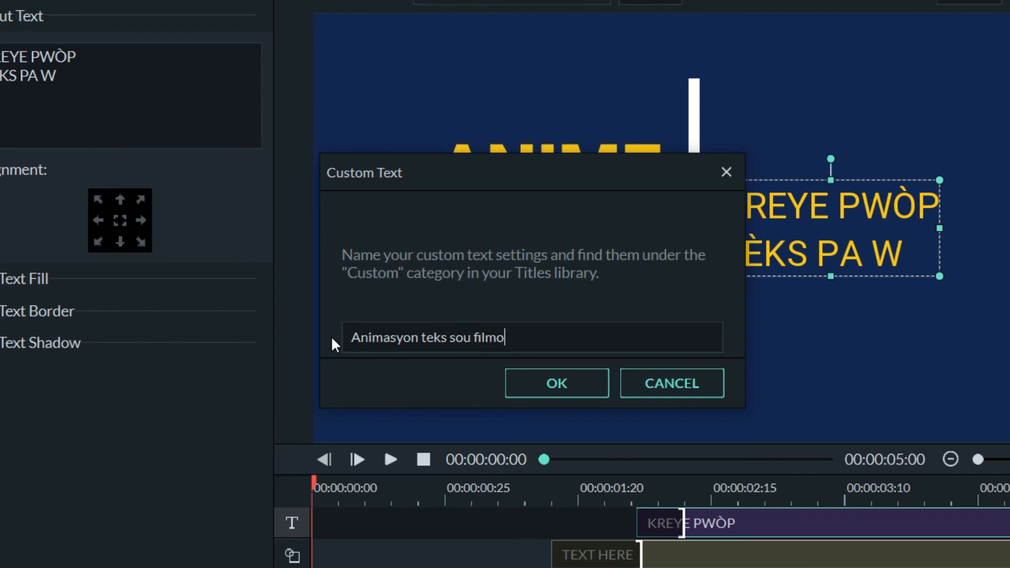
{"action": "type", "text": "ra"}
{"action": "left_click", "coordinate": [567, 390]}
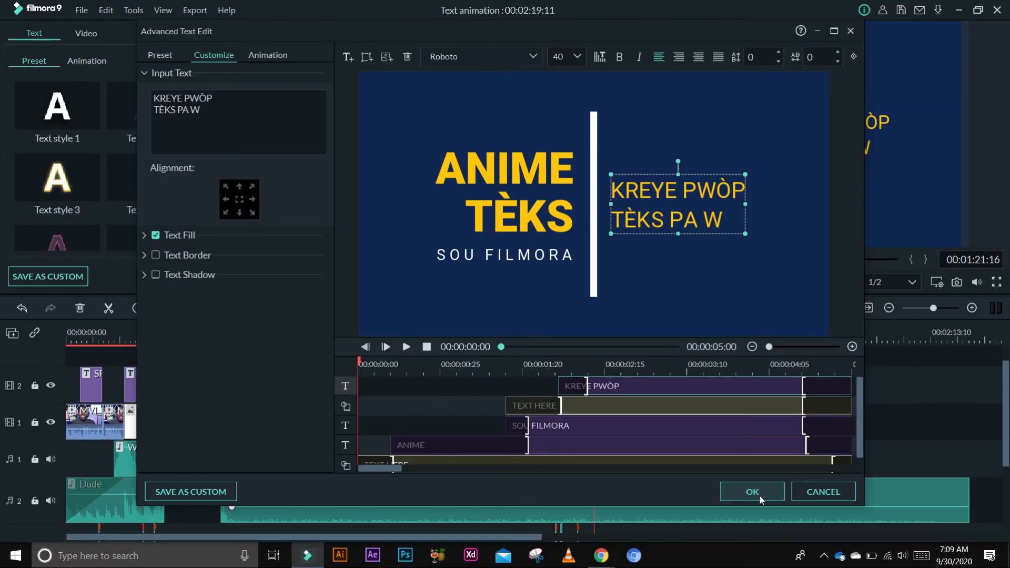
{"action": "left_click", "coordinate": [759, 495]}
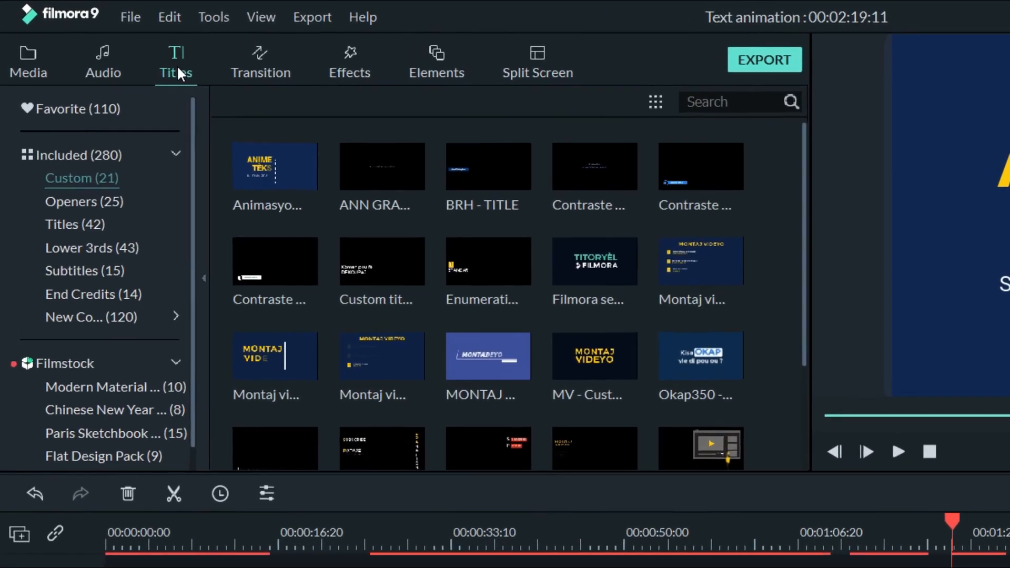
- Find the saved custom title in the titles library and add it to the timeline
{"action": "left_click", "coordinate": [131, 49]}
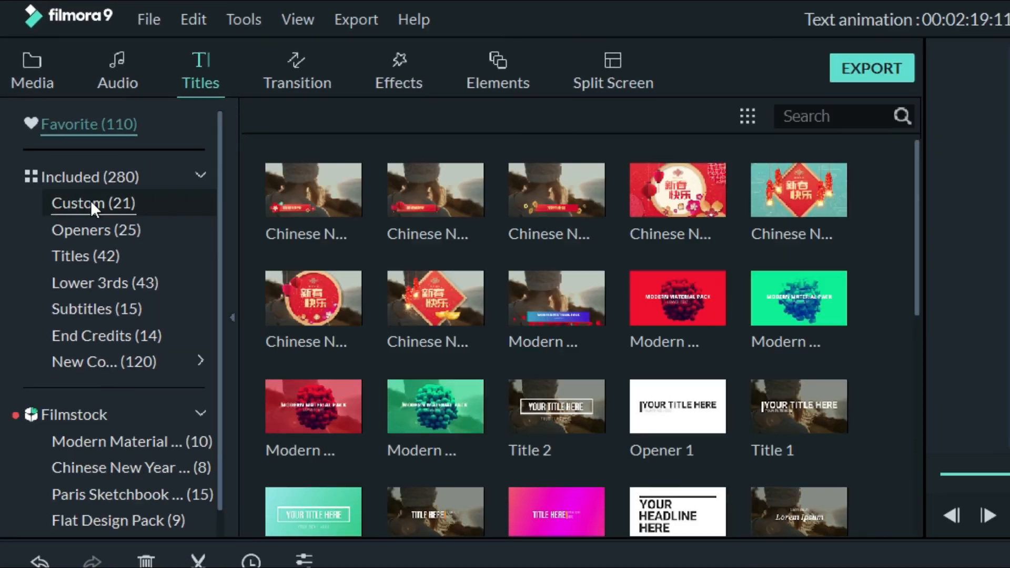
{"action": "left_click", "coordinate": [91, 200]}
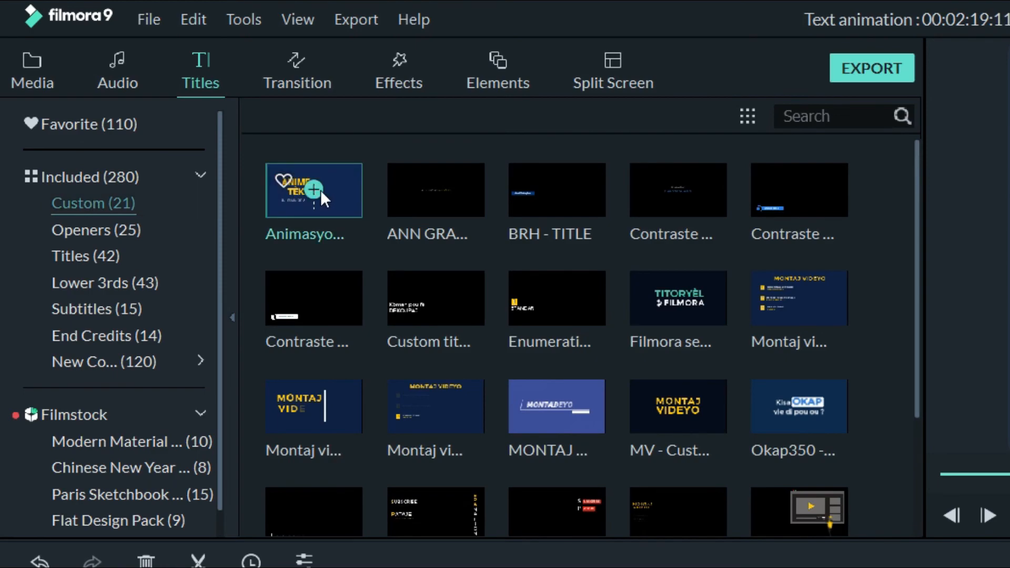
{"action": "left_click", "coordinate": [339, 192]}
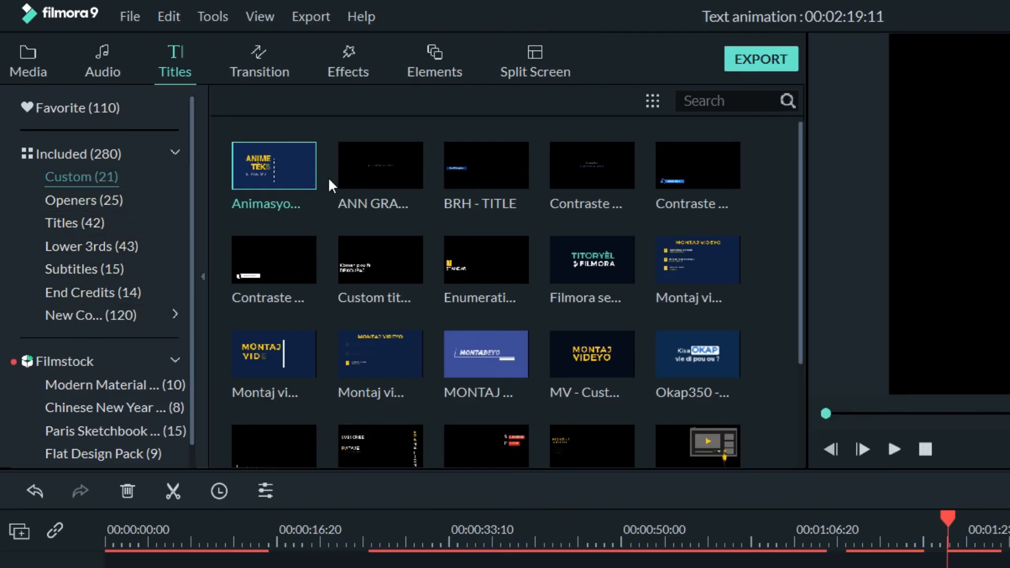
{"action": "mouse_move", "coordinate": [303, 187]}
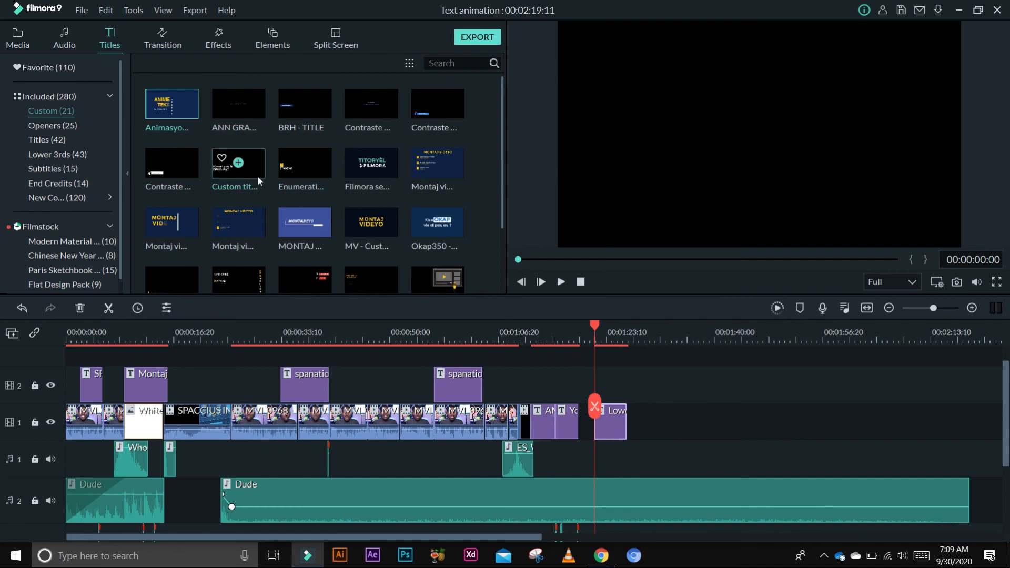
{"action": "left_click_drag", "start_coordinate": [188, 102], "coordinate": [721, 375]}
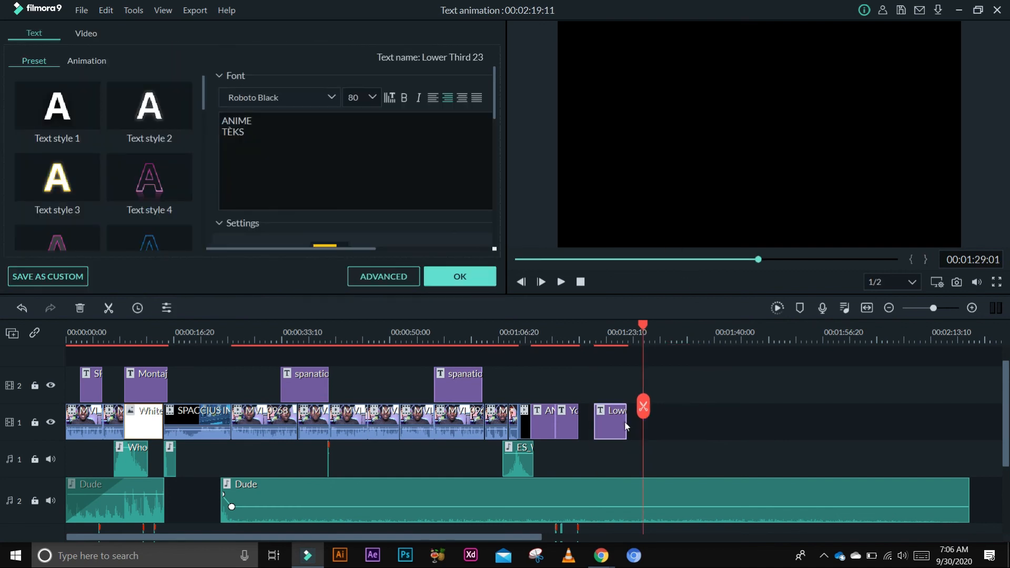